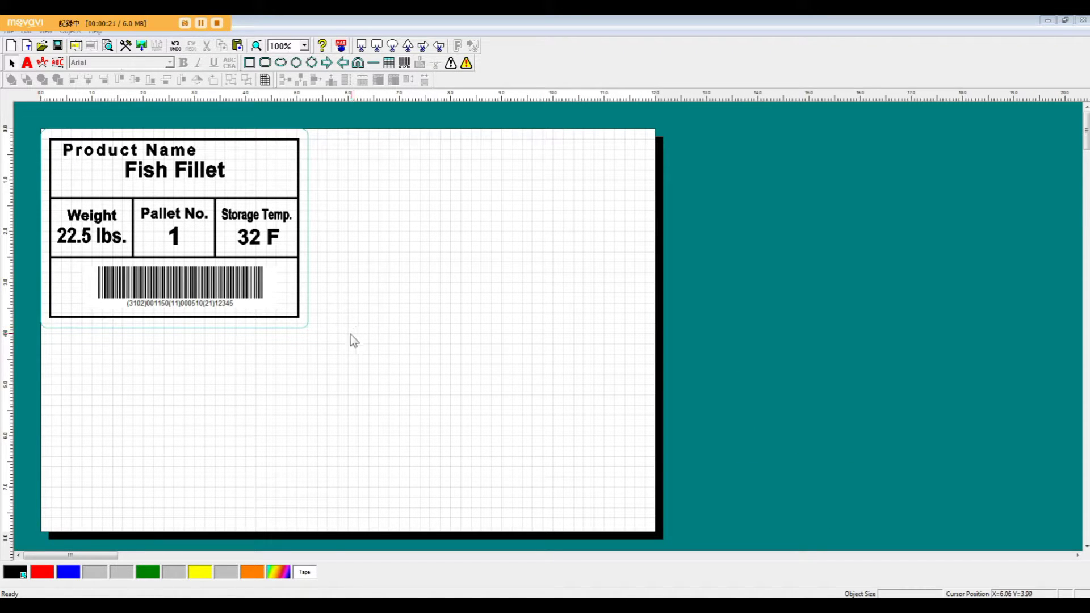
- Group all the pallet label's objects and use Auto Copy to make 4 copies with 0.02 inch vertical and horizontal spacing
left_click_drag(345, 338, 30, 119)
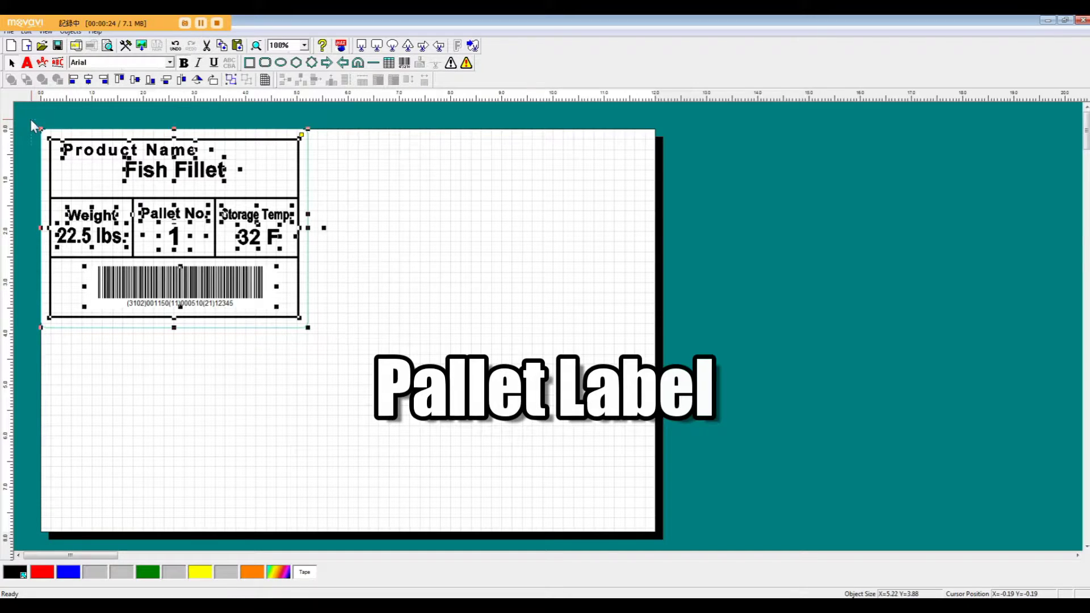
left_click(232, 81)
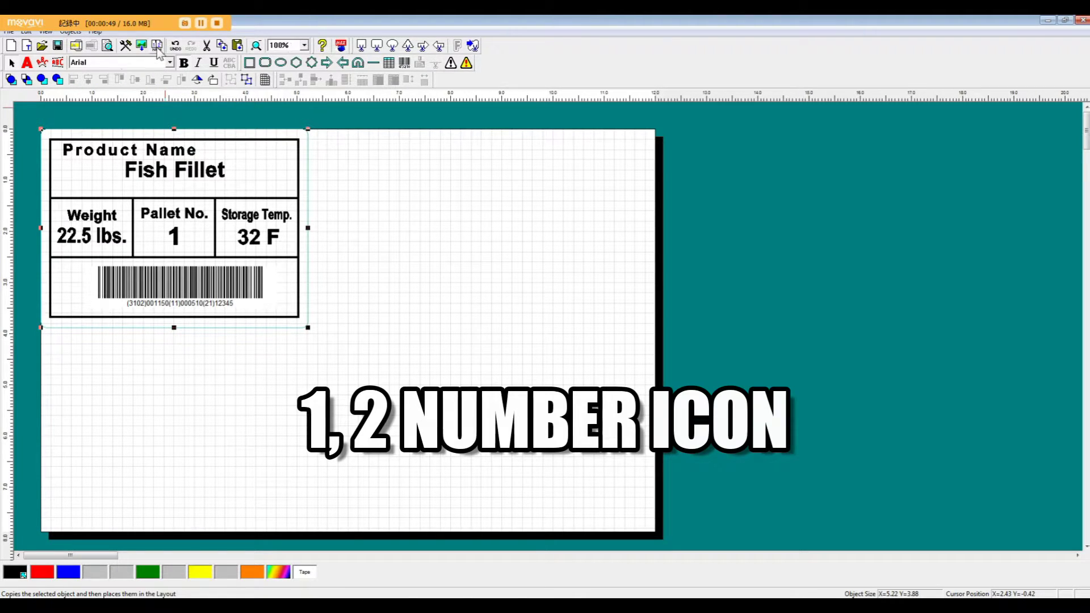
left_click(157, 48)
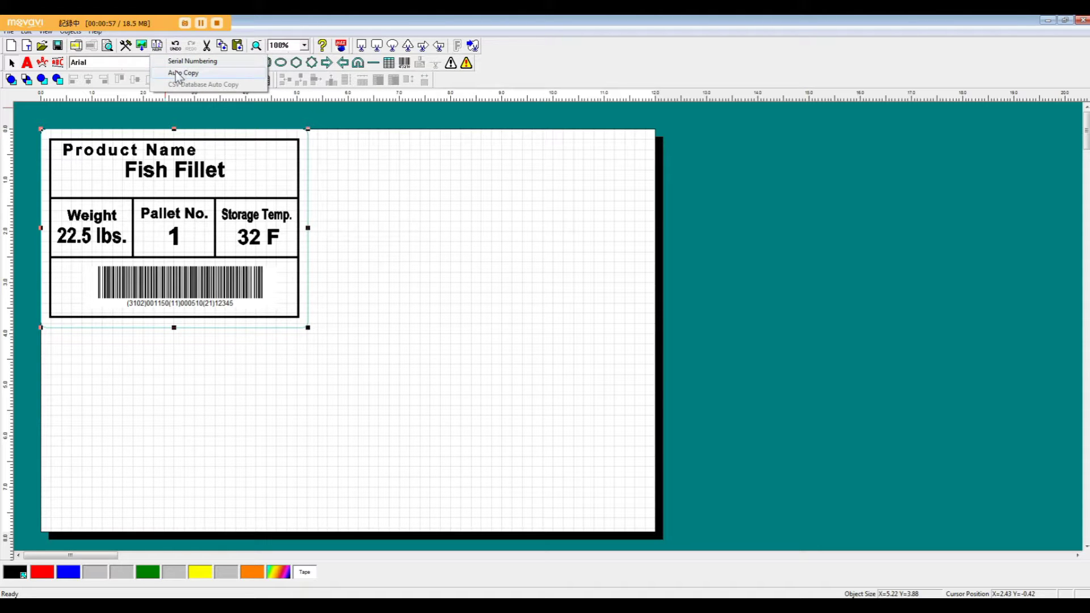
left_click(178, 74)
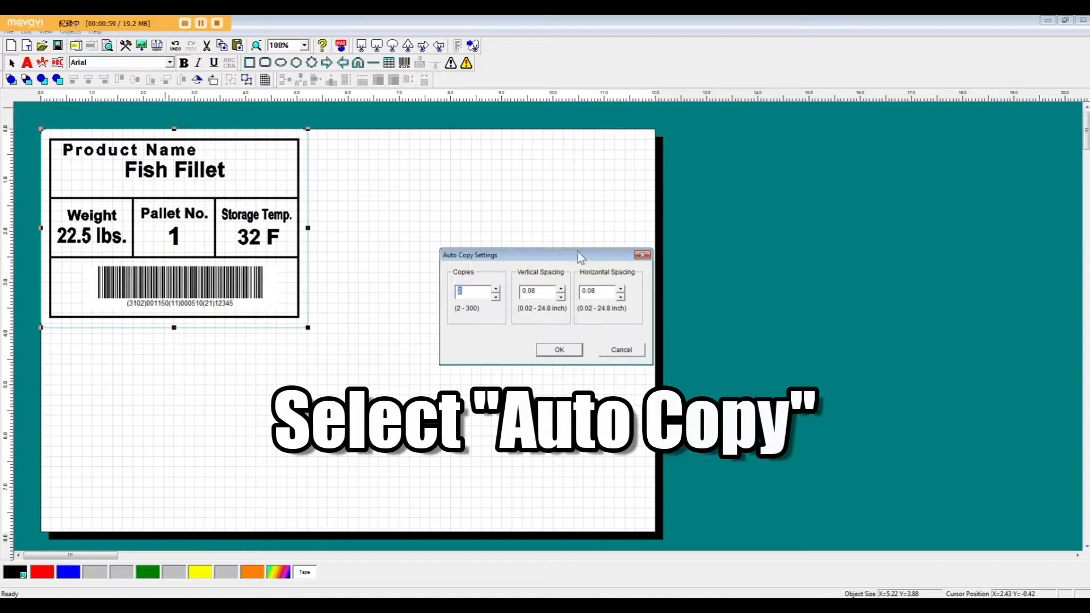
left_click_drag(578, 251, 537, 189)
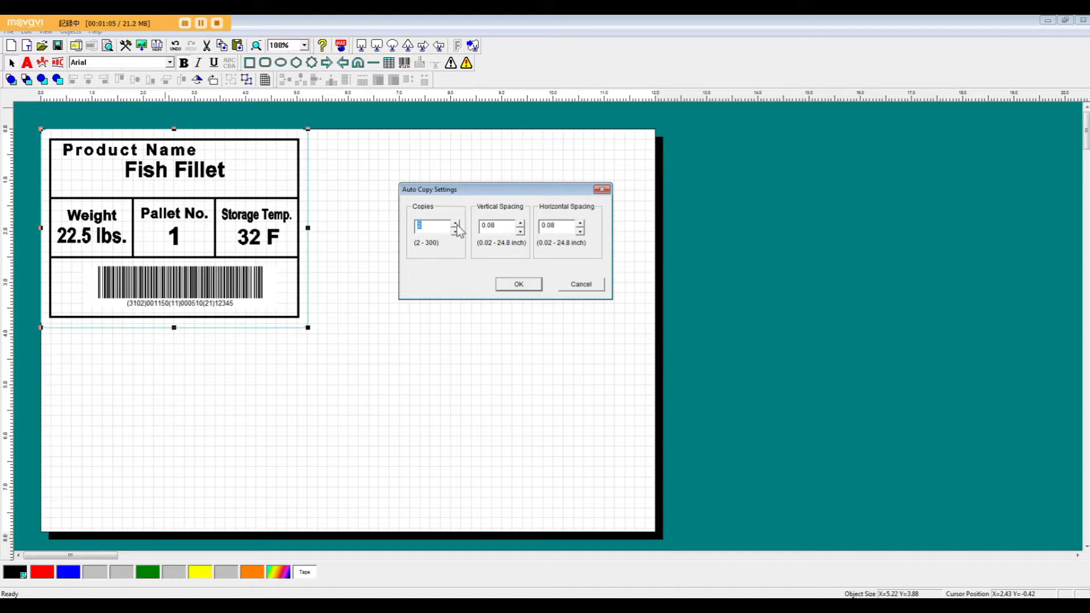
left_click(455, 223)
left_click(521, 232)
left_click(580, 231)
left_click(579, 232)
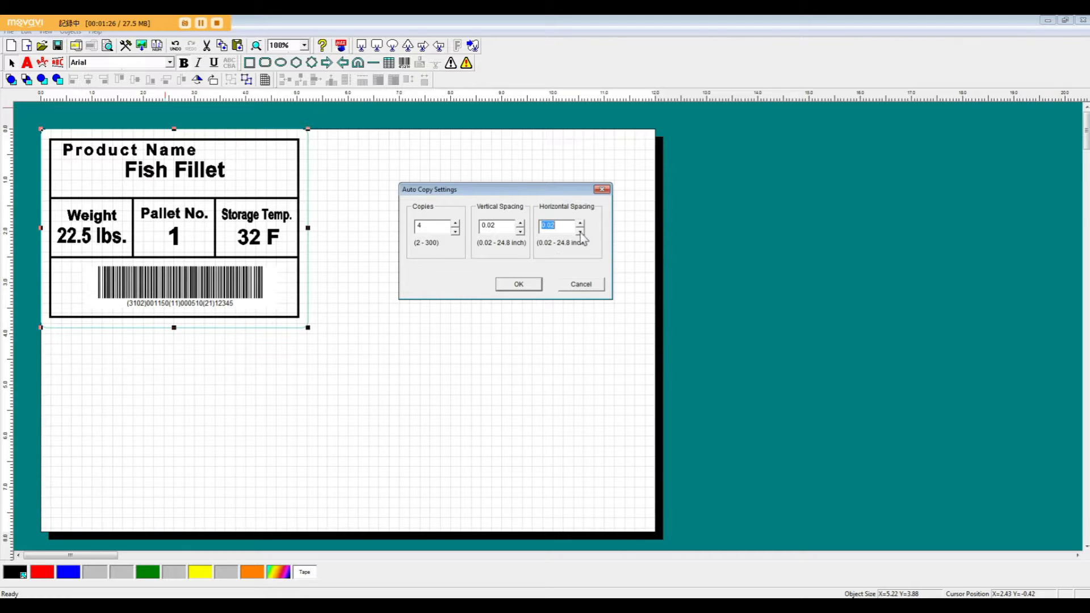
left_click(526, 289)
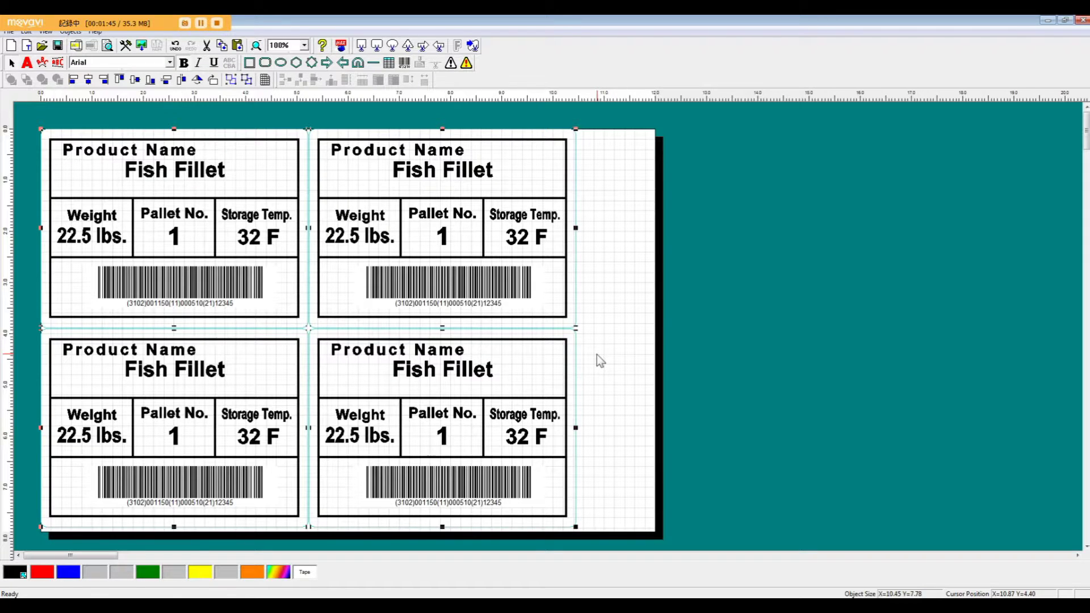
- Undo the automatic copies and ungroup the pallet label
key("ctrl+z")
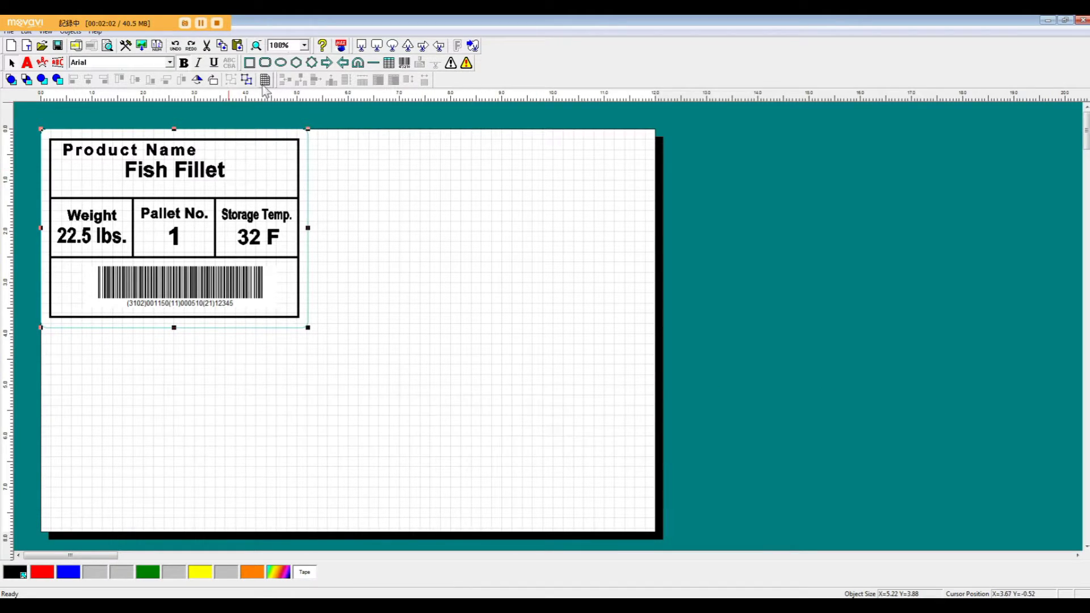
left_click(248, 81)
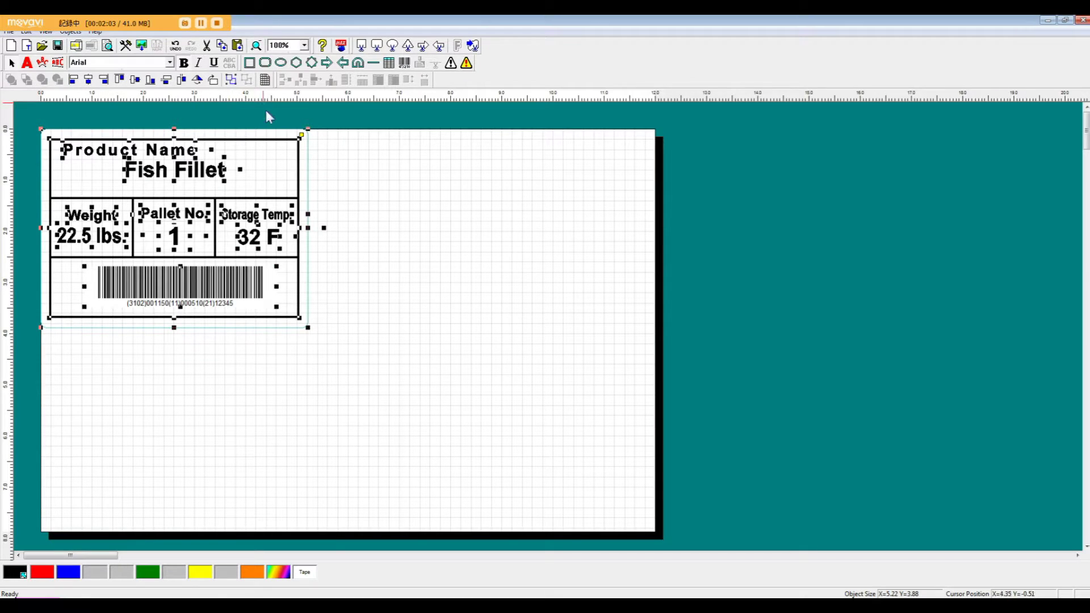
- Group all the pallet label's objects again and open Serial Numbering for the group
left_click_drag(448, 366, 32, 122)
left_click(230, 80)
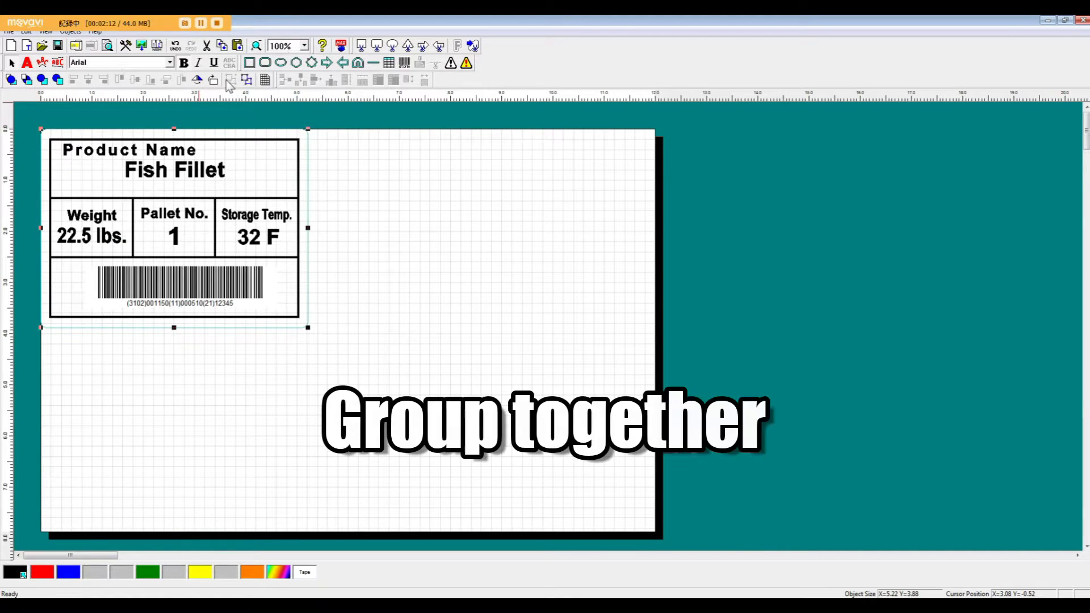
left_click(159, 48)
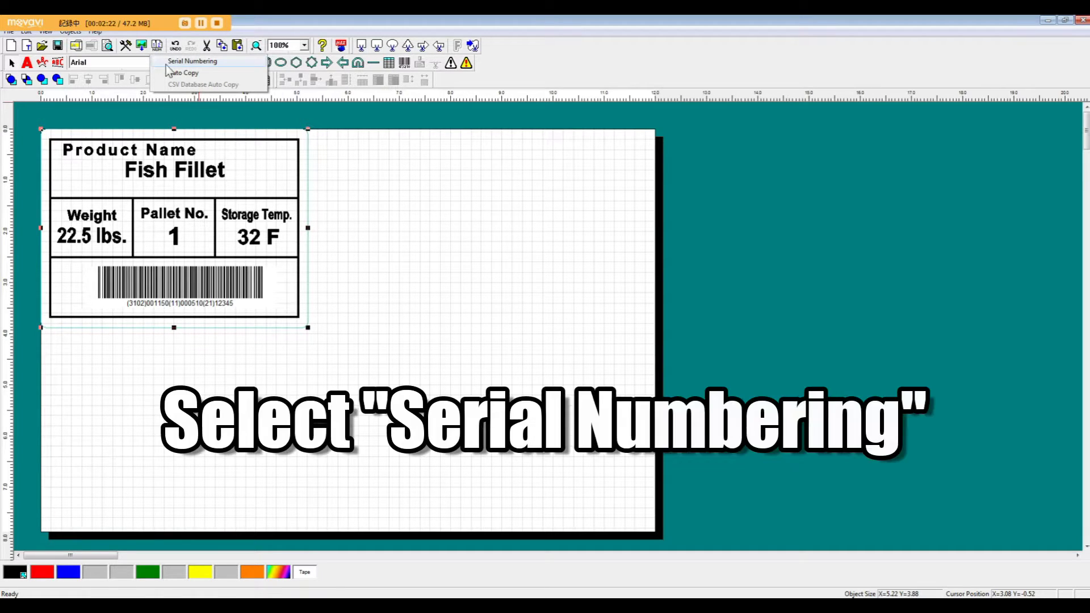
left_click(173, 61)
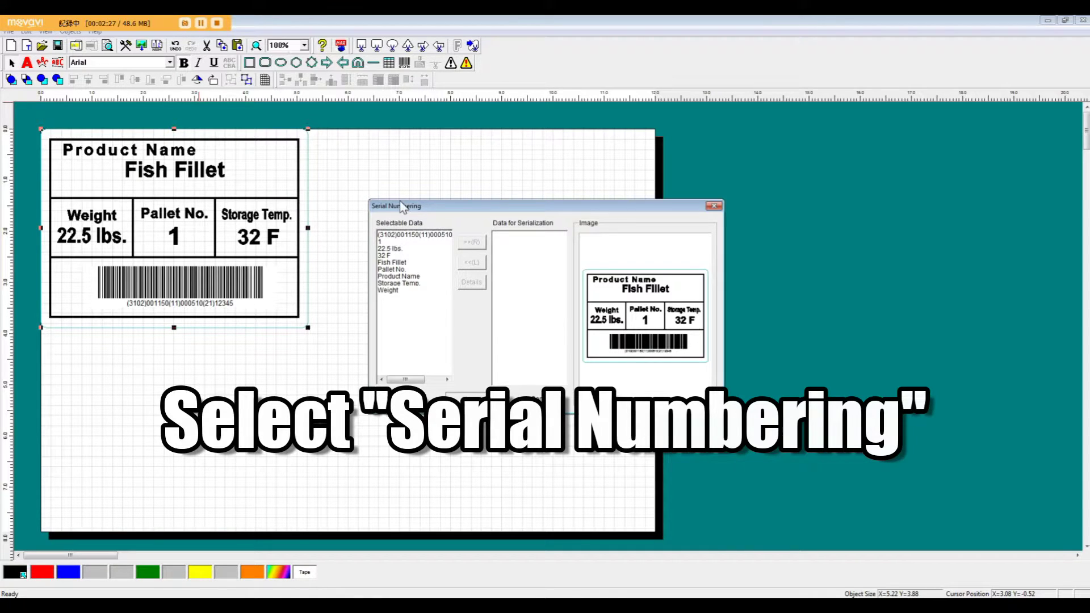
left_click_drag(401, 206, 355, 162)
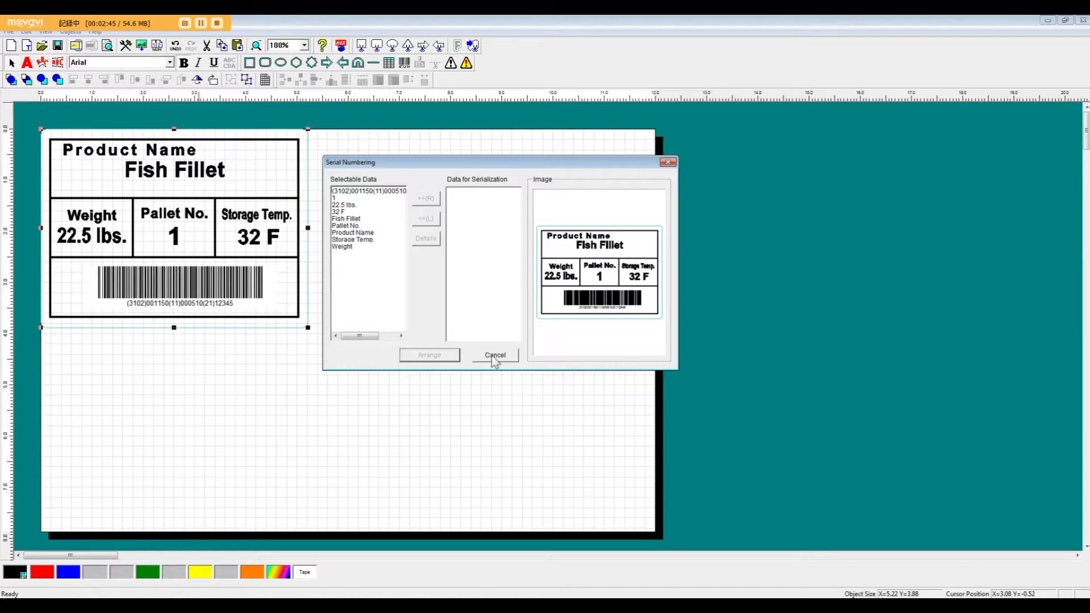
- Examine the selectable data entries to see which label element each one highlights in the preview image
left_click(361, 192)
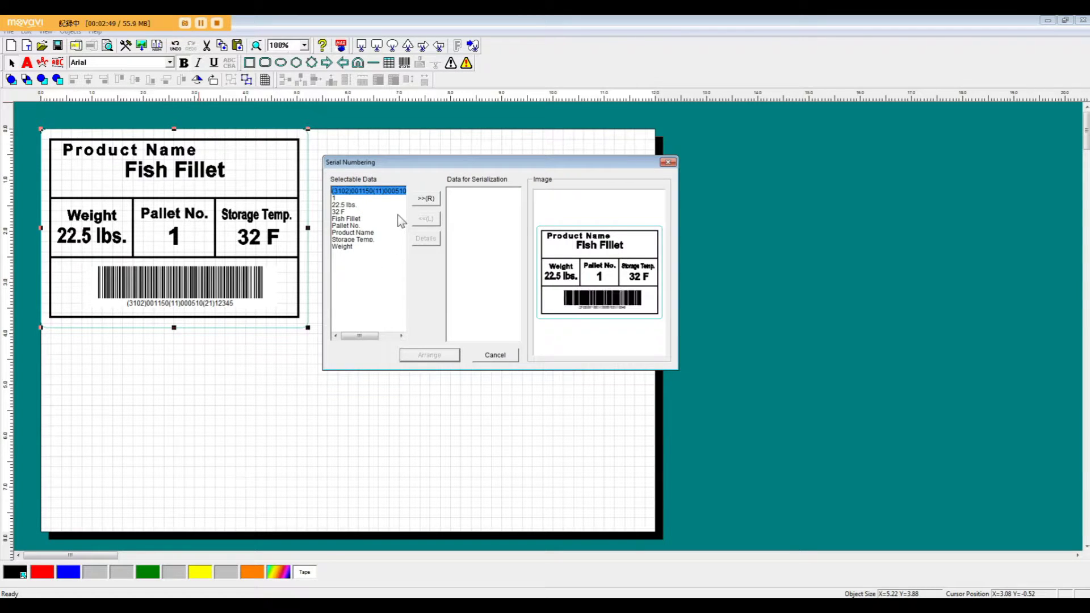
key("Down")
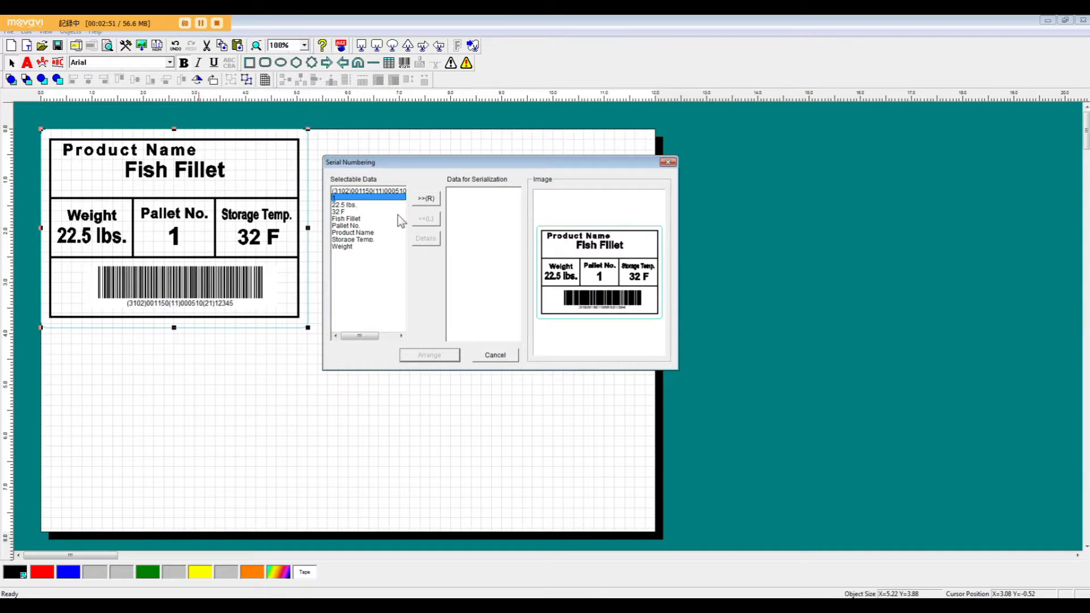
left_click(356, 203)
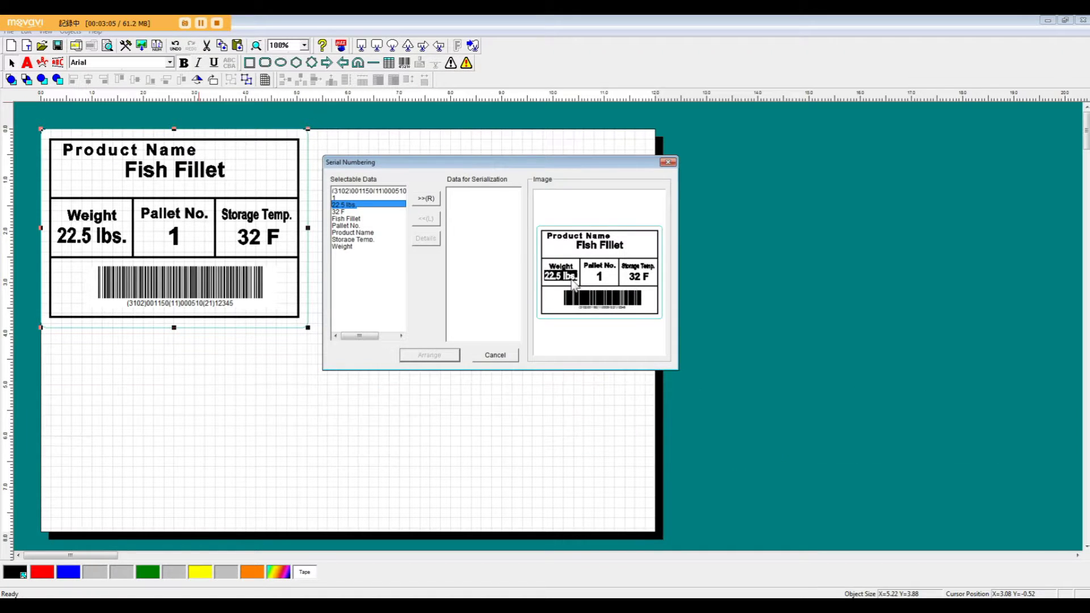
key("Down")
key("Down")
key("Down")
key("Down")
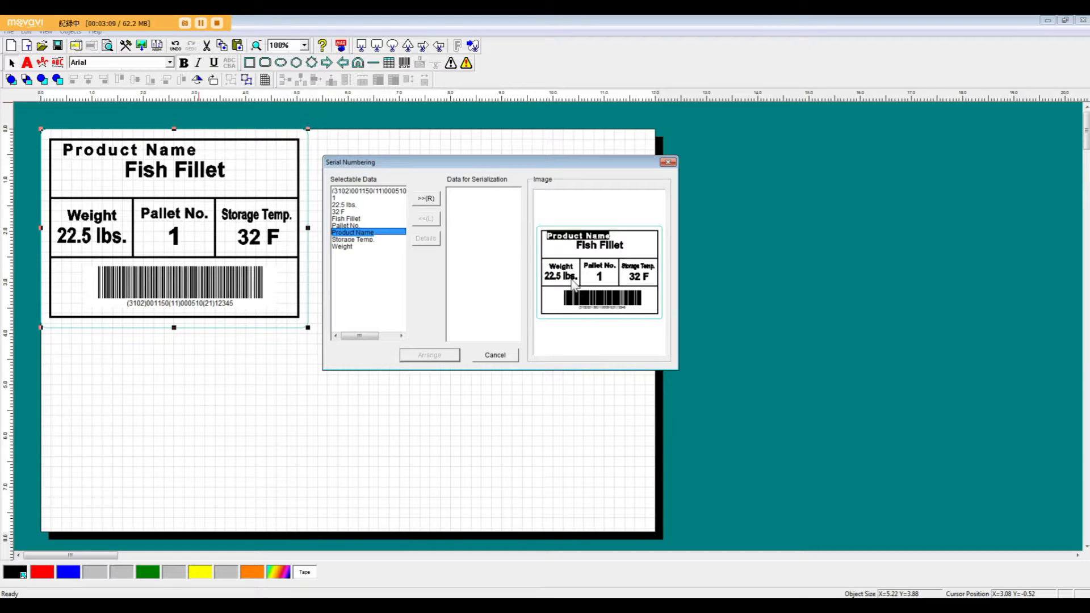
key("Down")
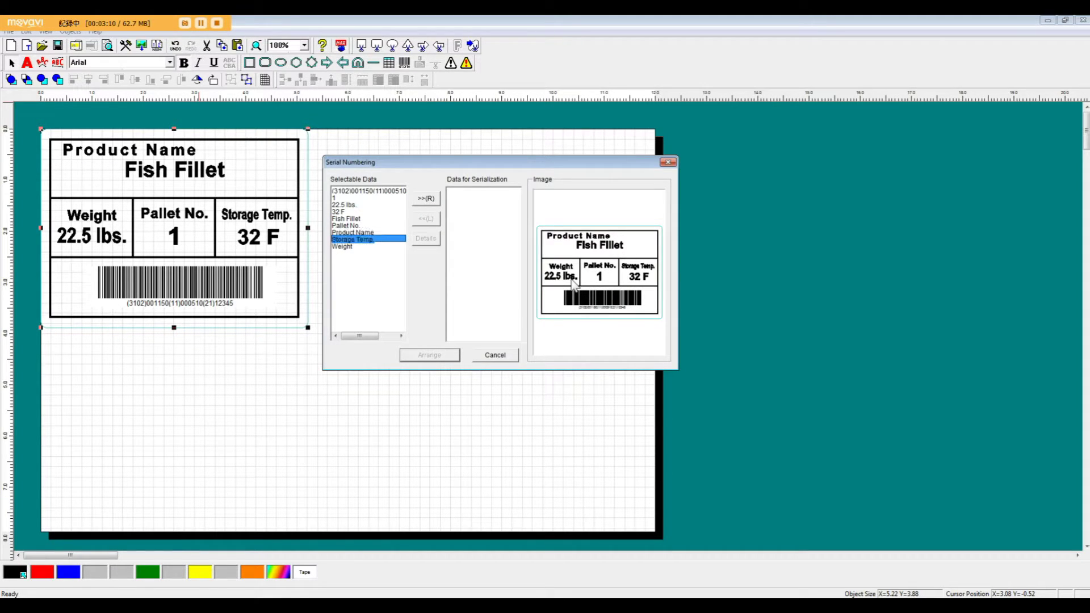
key("Up")
key("Up")
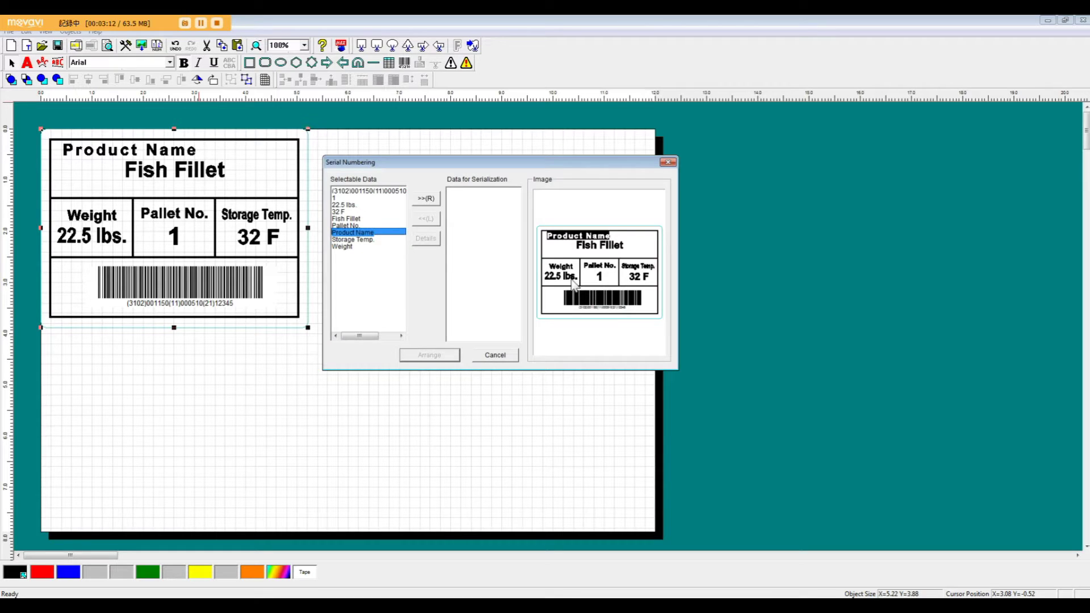
key("Up")
key("Up")
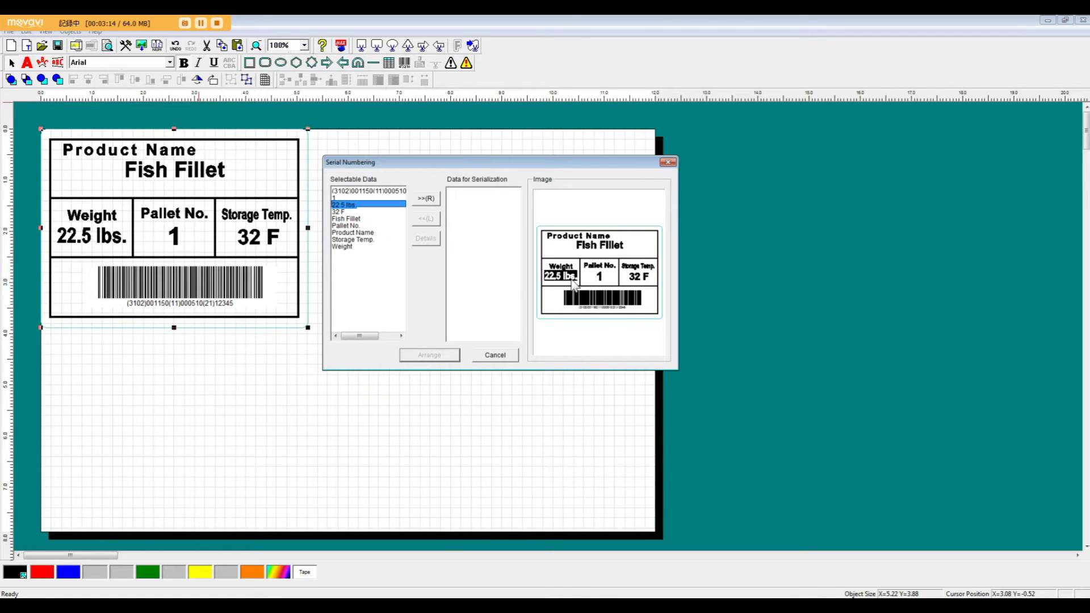
- Add the pallet number 1 to the data for serialization and accept 1 digit with an increment of 1
key("Up")
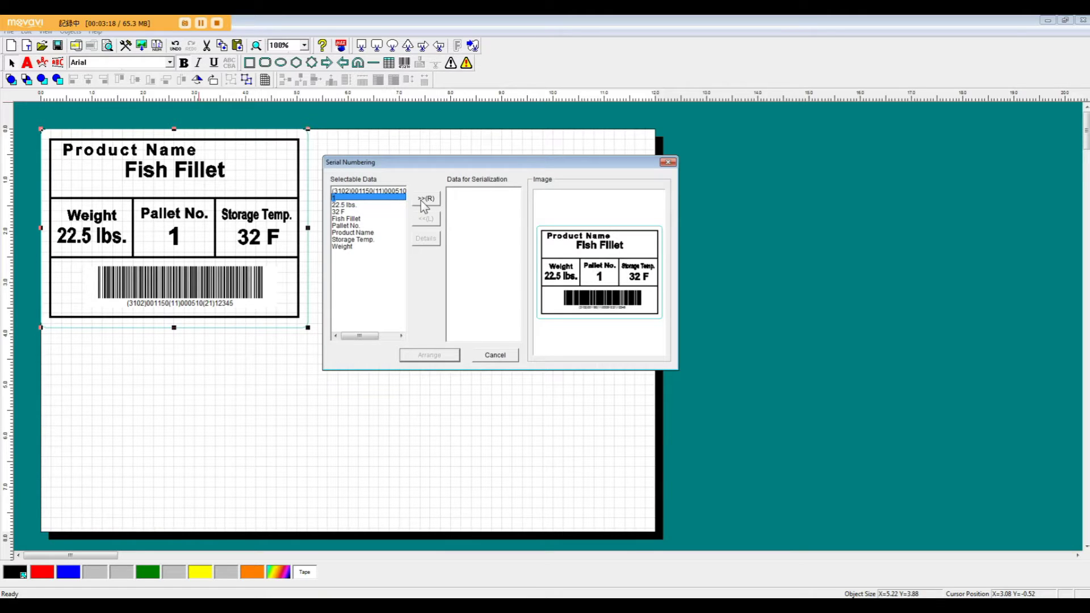
left_click(426, 199)
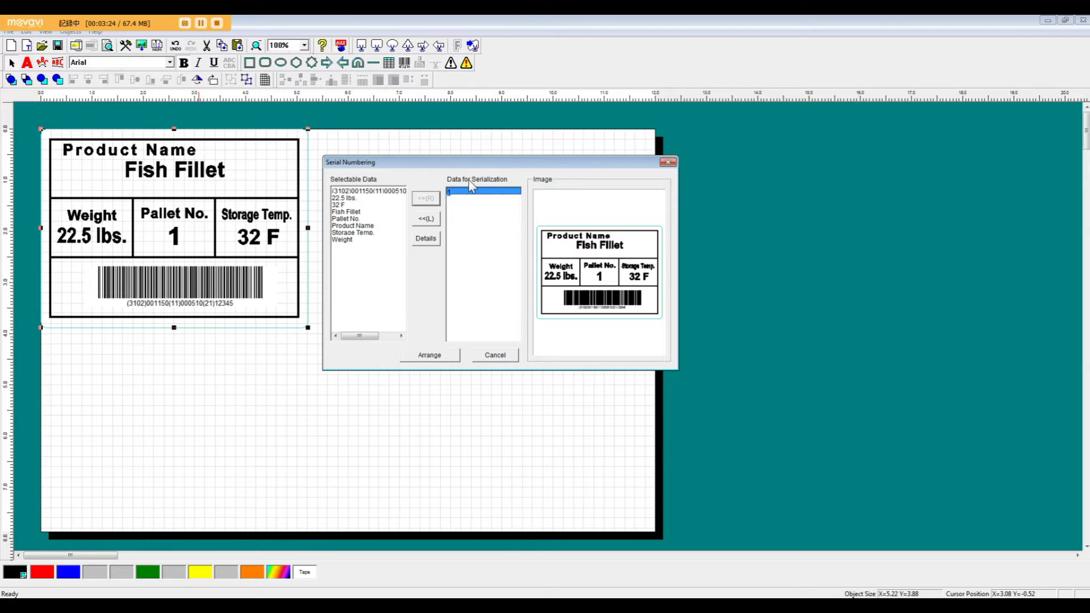
left_click(426, 240)
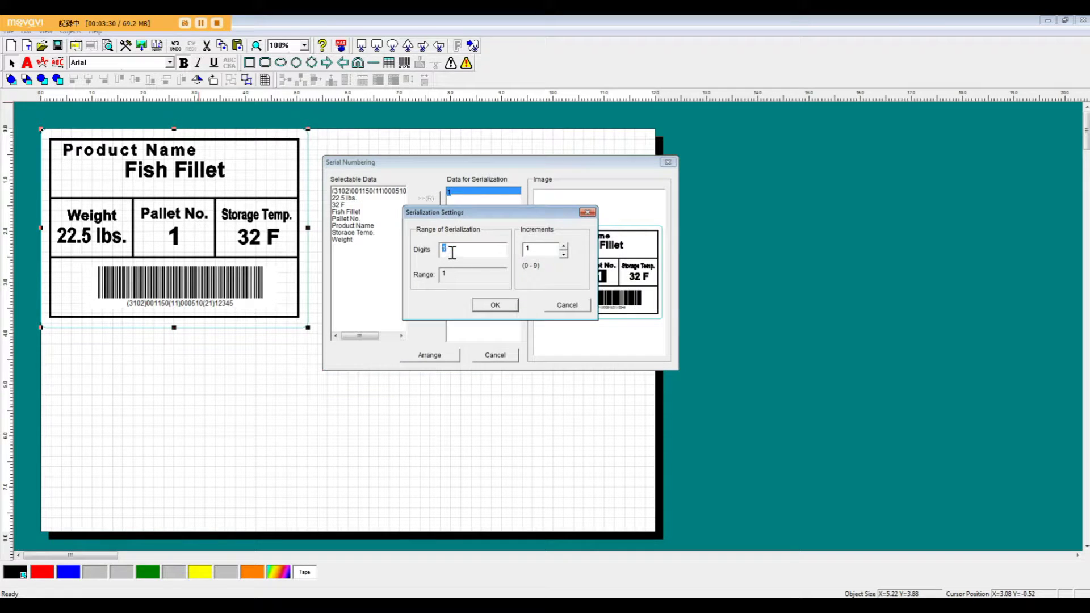
left_click(490, 306)
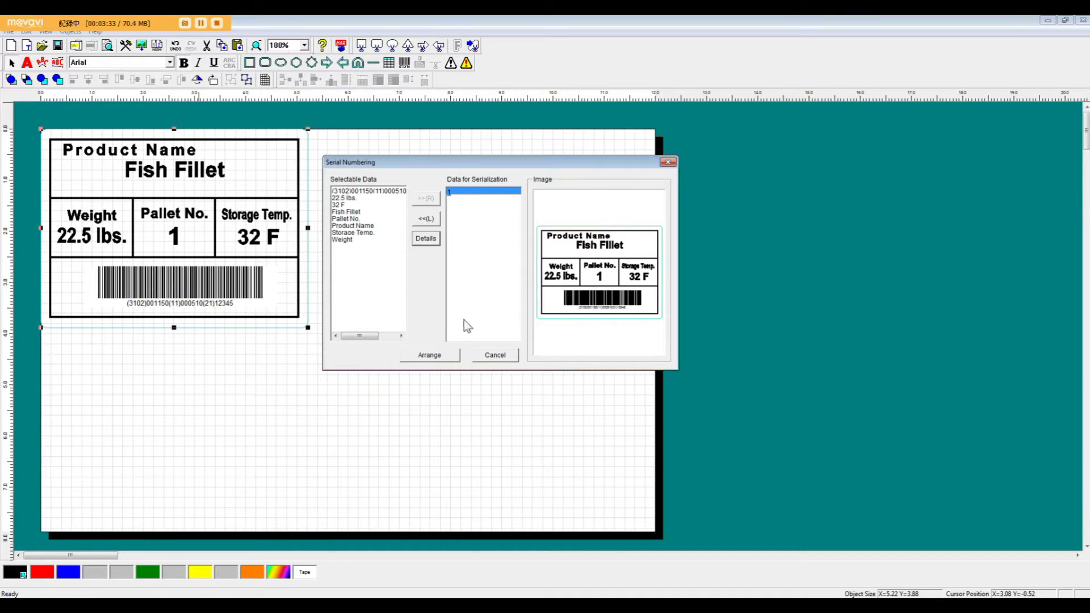
- Arrange the serialized labels with a sequence length of 4, 2 copies and the minimum 0.02 inch vertical and horizontal spacing
left_click(430, 355)
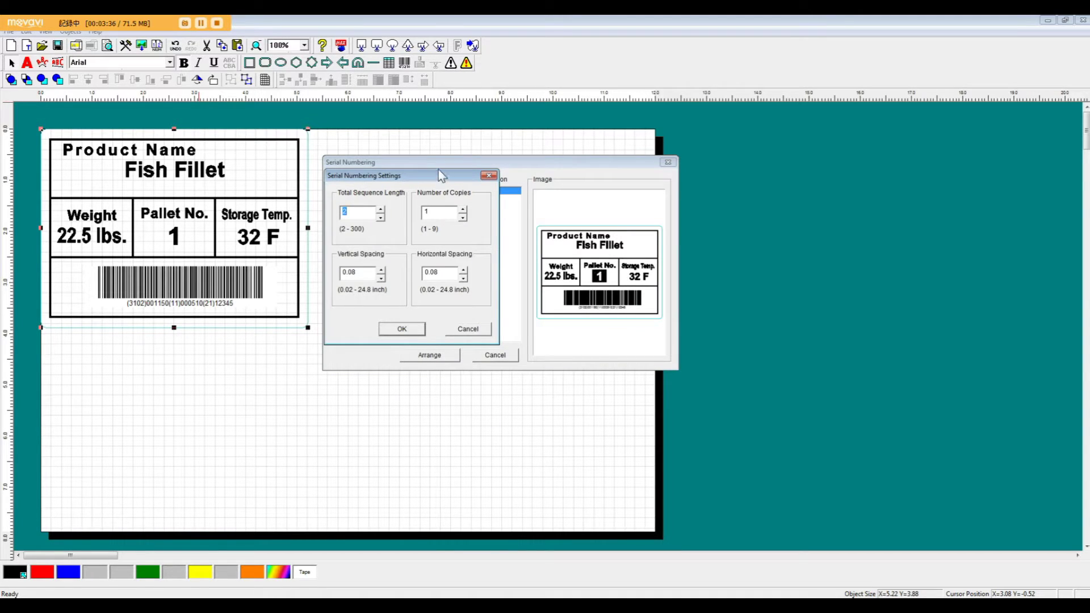
left_click_drag(438, 169, 515, 205)
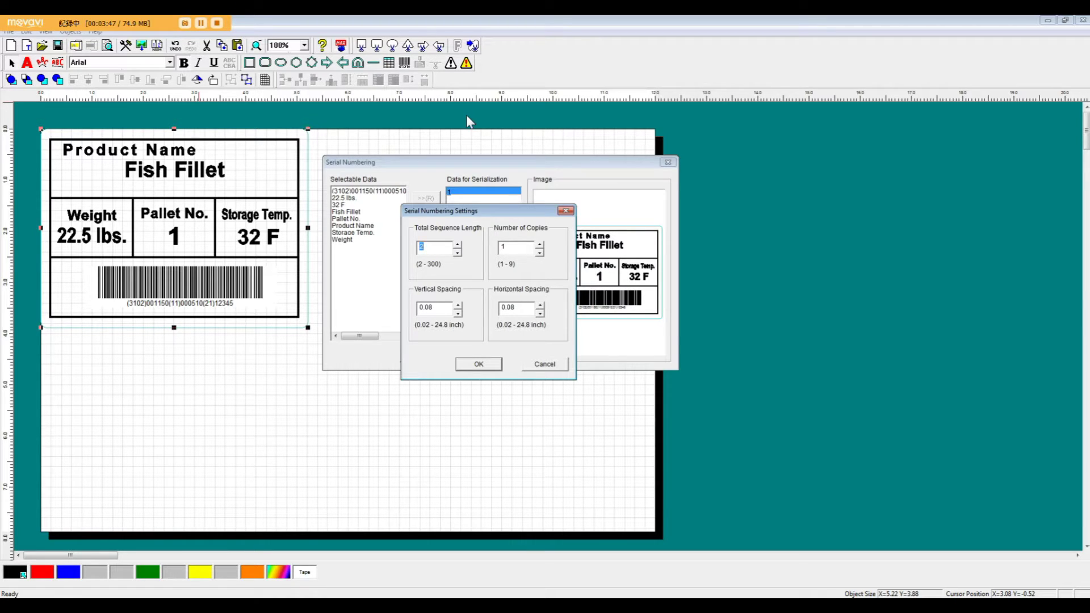
left_click(457, 245)
left_click(539, 244)
left_click(458, 313)
left_click(458, 312)
left_click(539, 312)
left_click(540, 312)
left_click(479, 364)
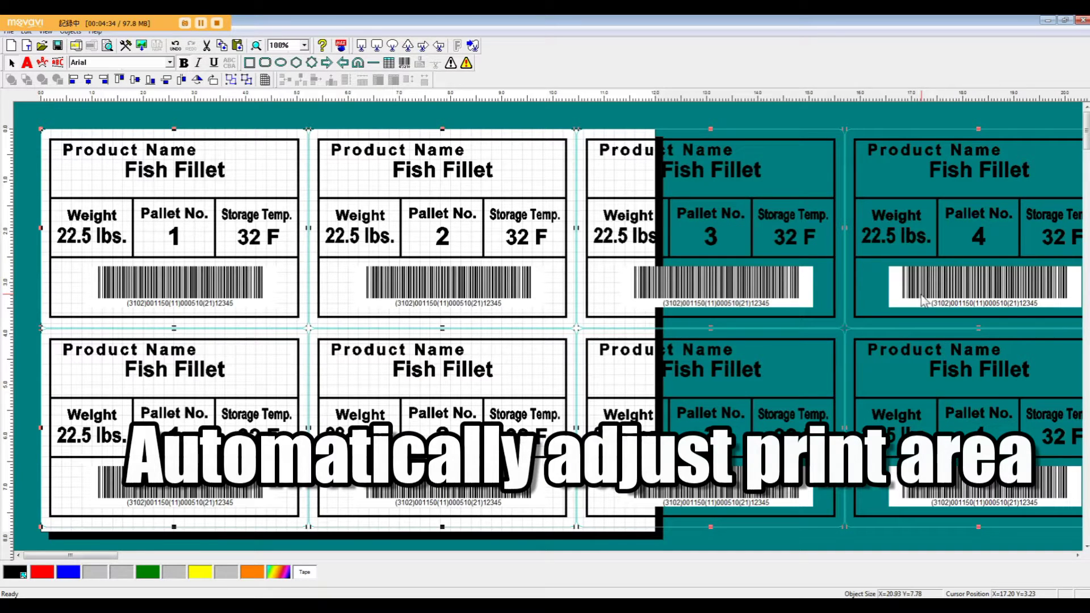
- Print the numbered labels as Print + Cut Shape(Label), one copy, with the printing length auto-adjusted
key("ctrl+p")
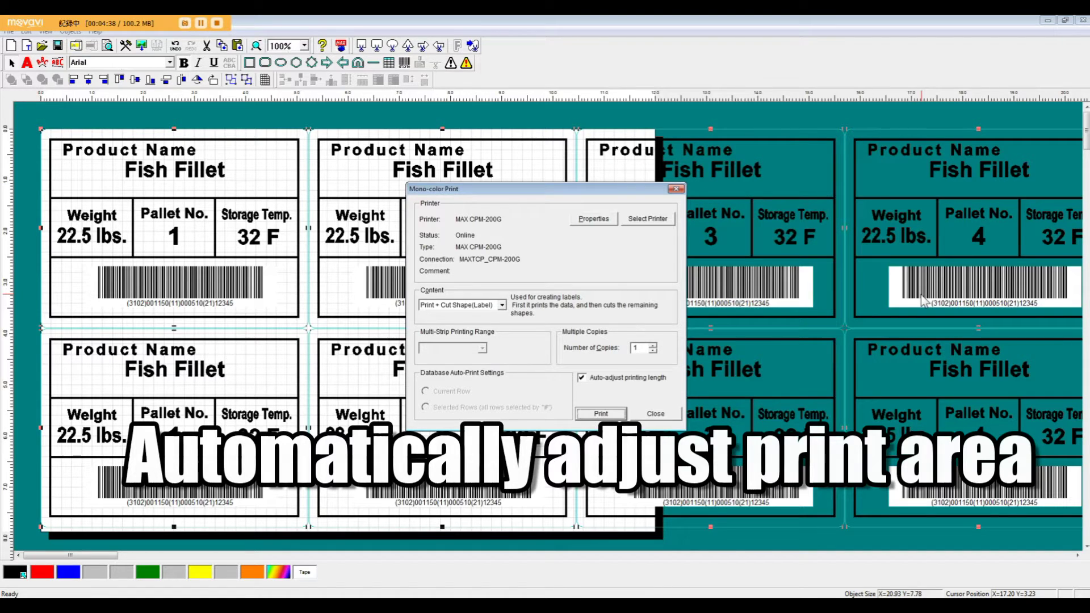
key("Return")
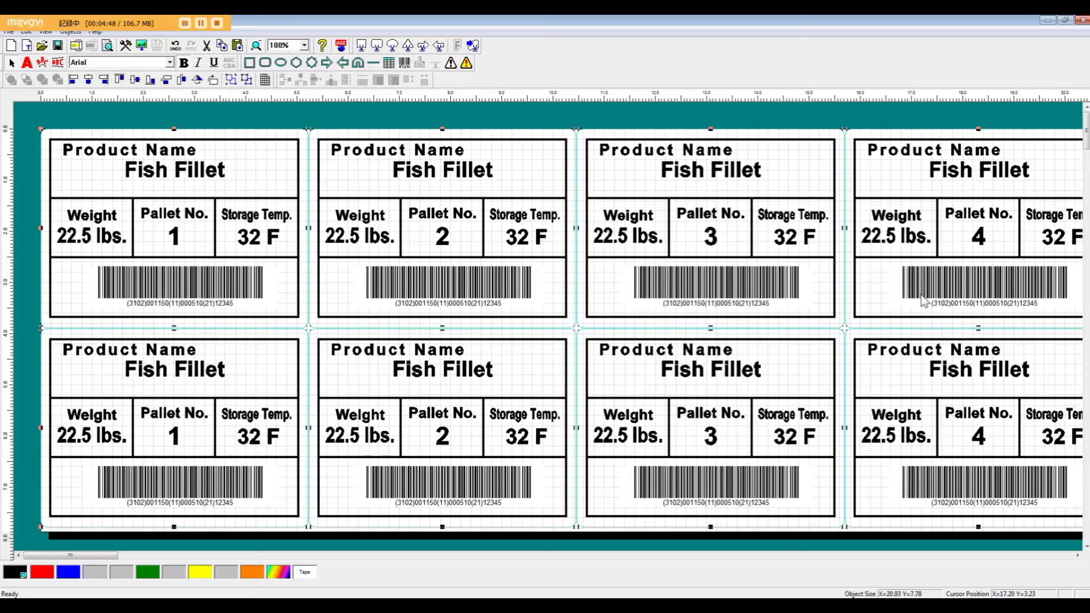
- Undo the serial-numbered arrangement, then ungroup the remaining pallet label and deselect its objects
key("ctrl+z")
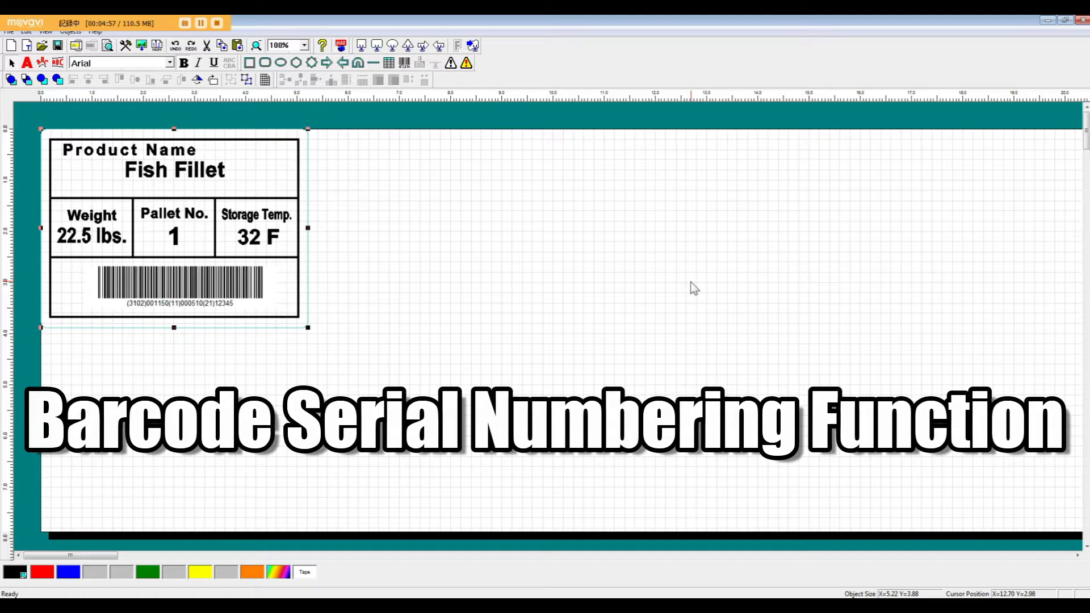
left_click(245, 86)
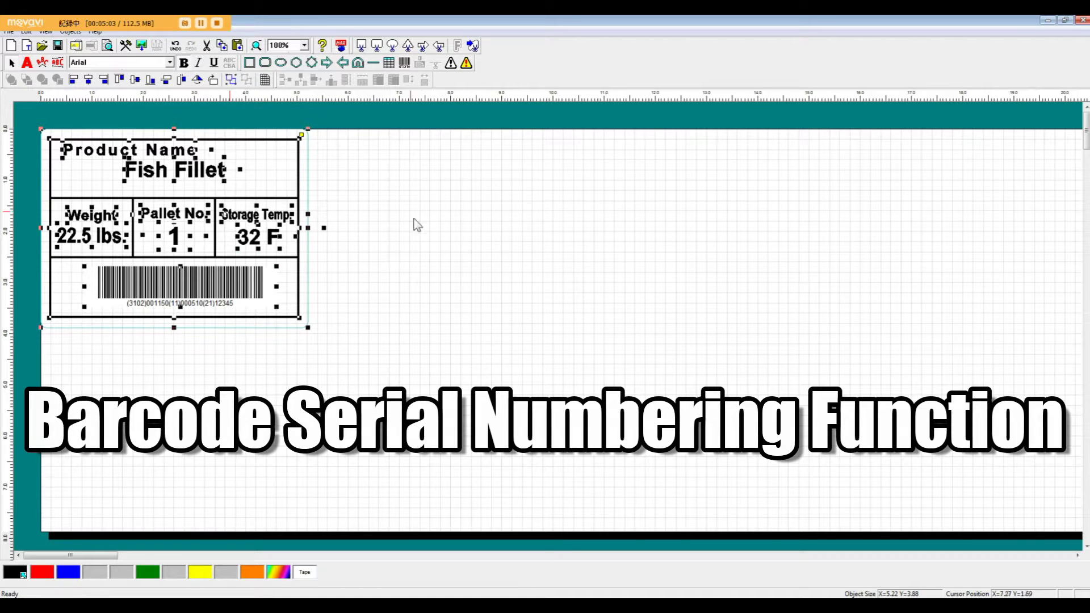
left_click(422, 323)
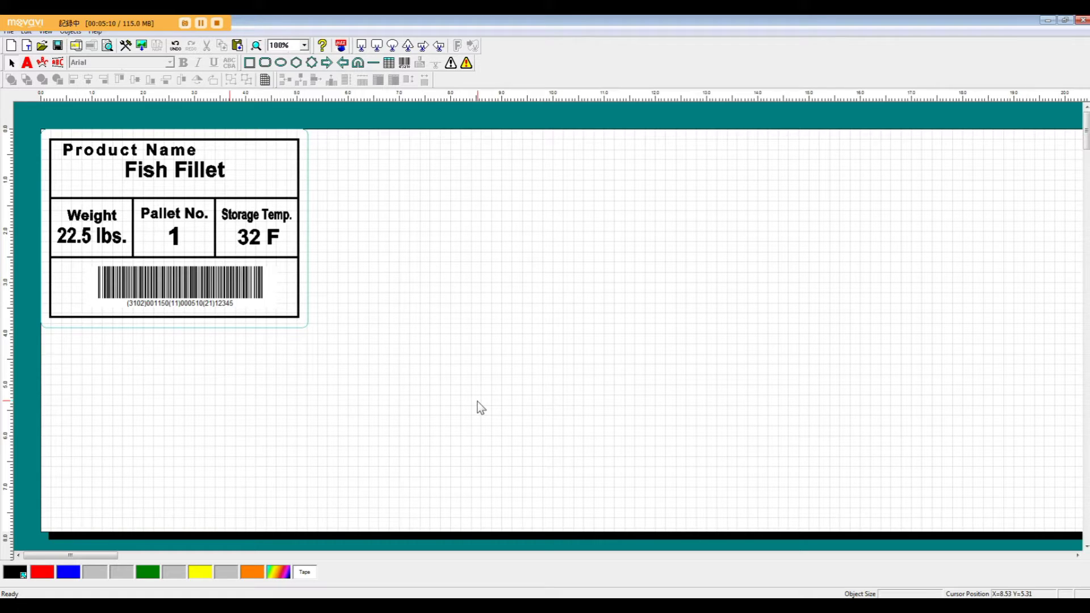
- Group all objects of the pallet label and start Serial Numbering for the group
left_click_drag(369, 377, 29, 110)
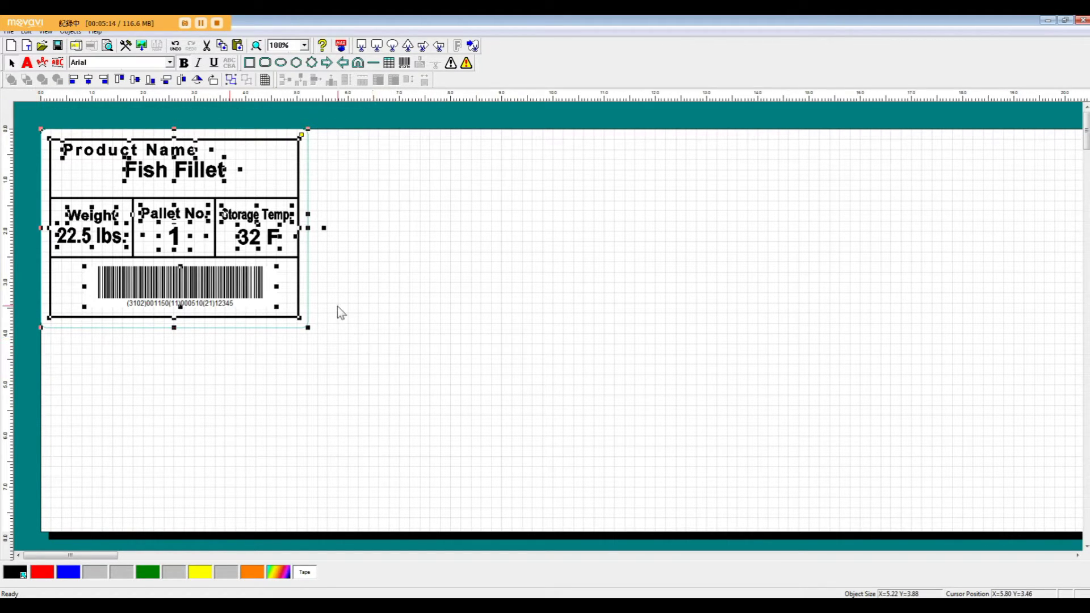
left_click(232, 80)
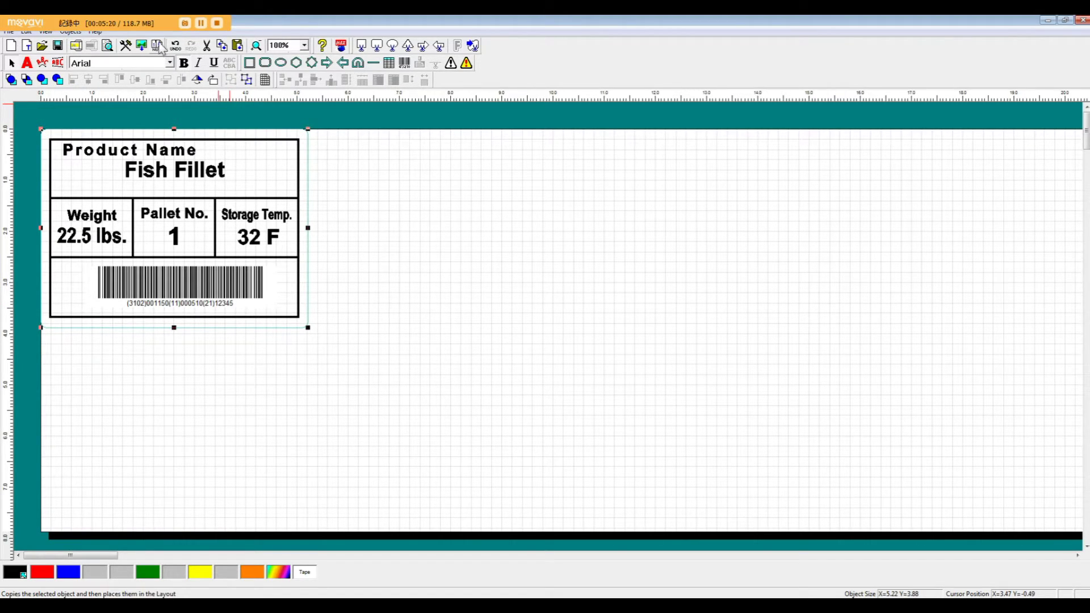
left_click(158, 46)
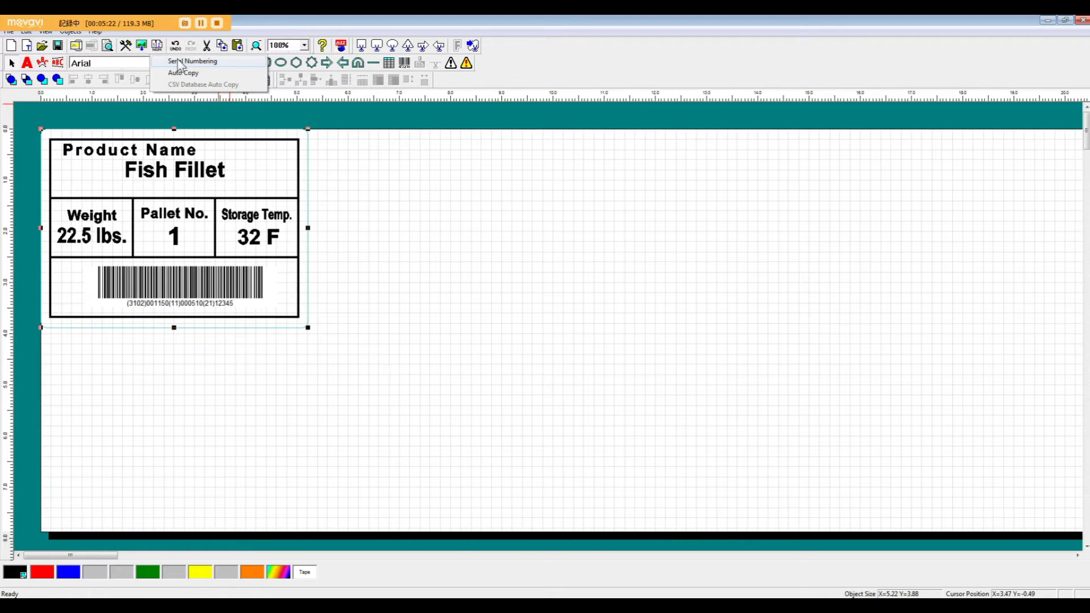
left_click(180, 61)
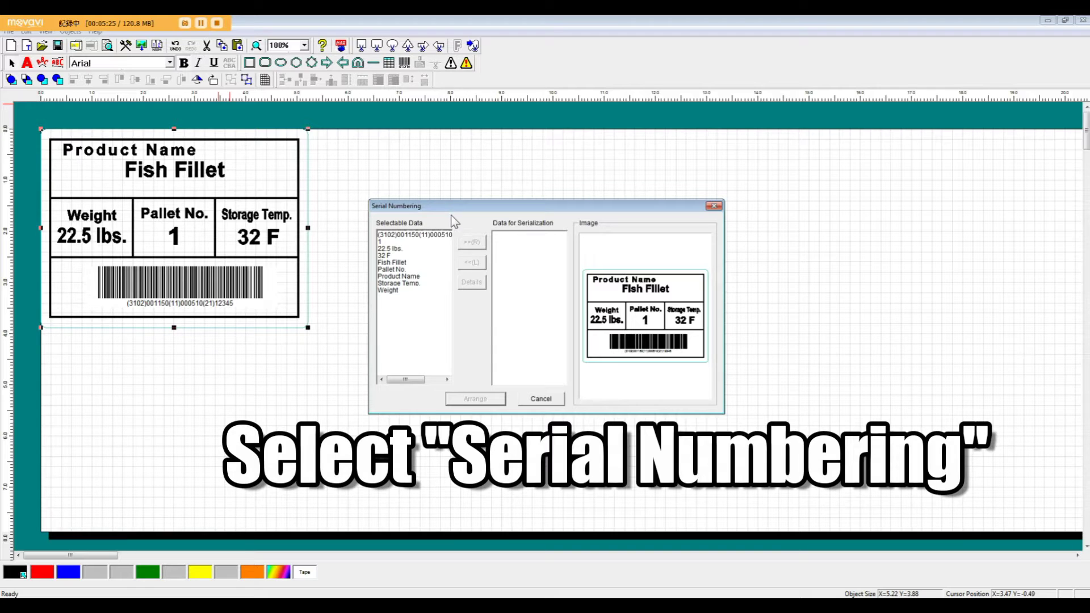
left_click(443, 235)
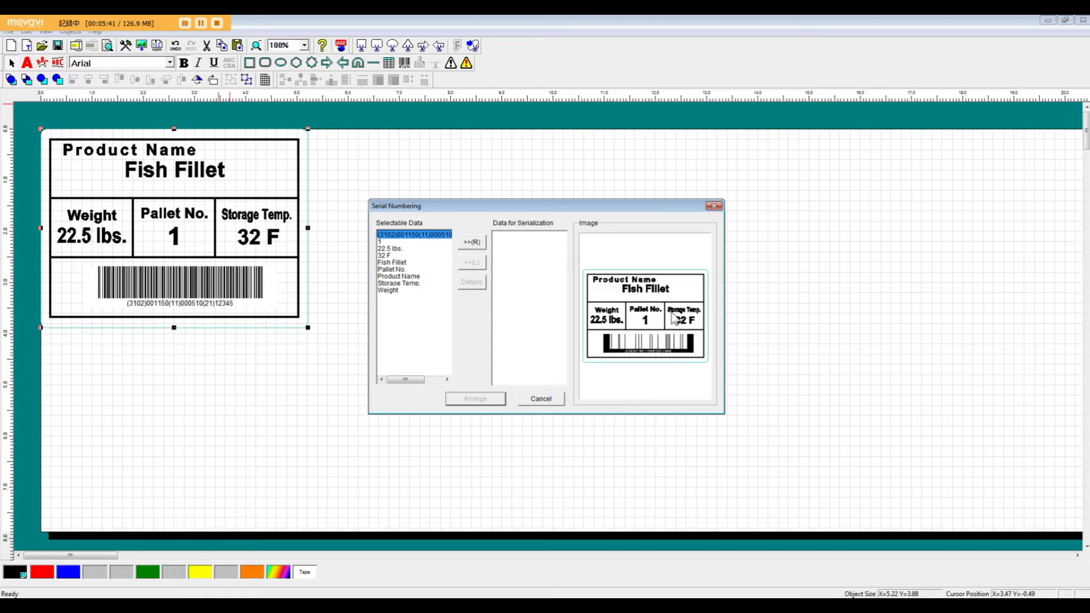
left_click(471, 242)
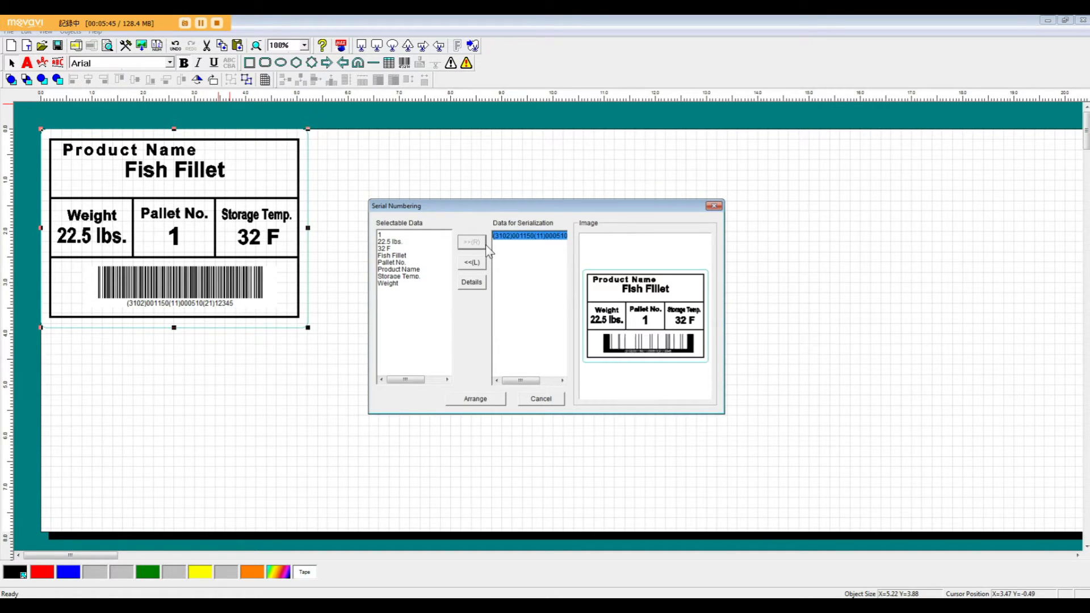
left_click(397, 235)
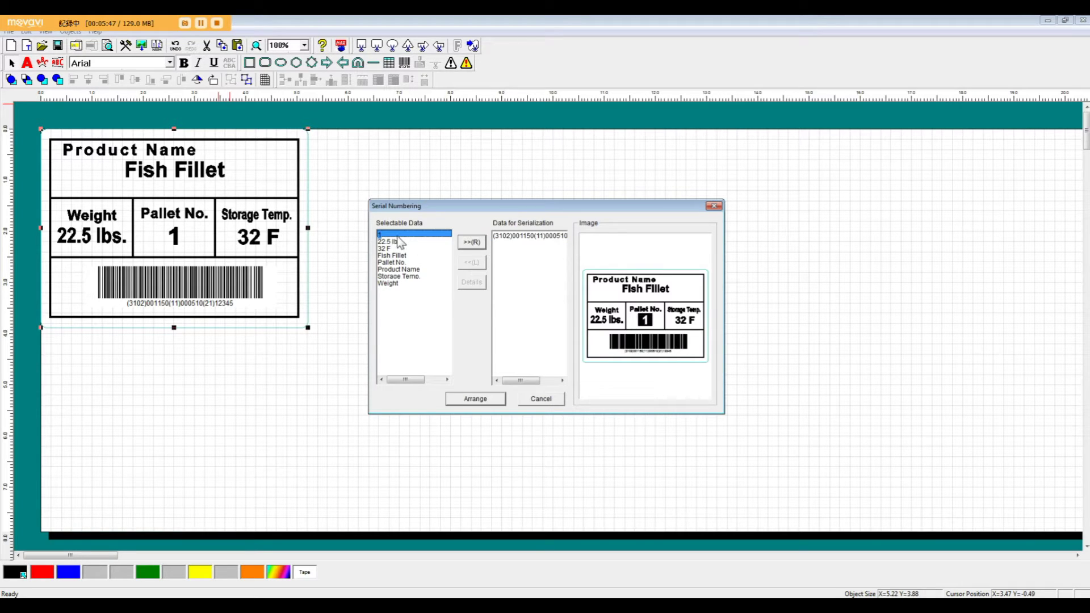
left_click(471, 243)
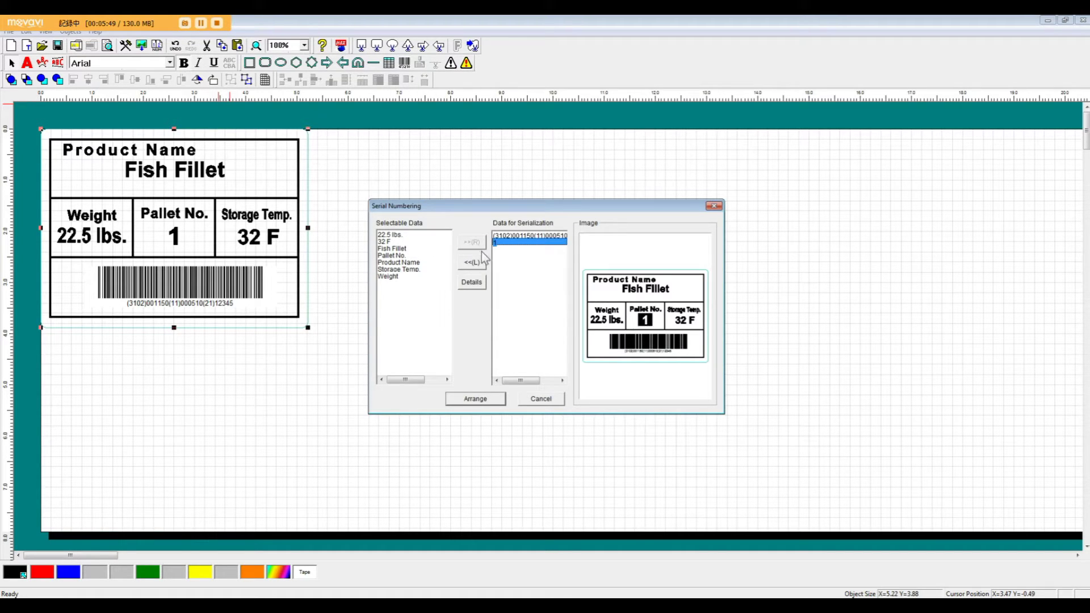
- Set the barcode's serialization range to its last five digits, 12345, with an increment of 1, and cancel the interrupting print job
left_click(517, 235)
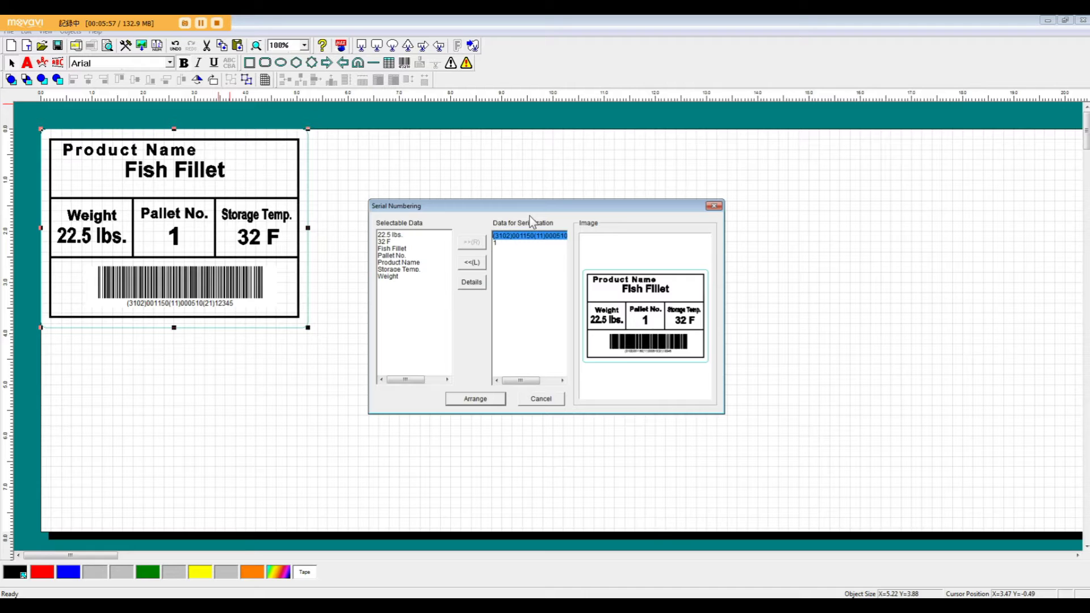
left_click(471, 282)
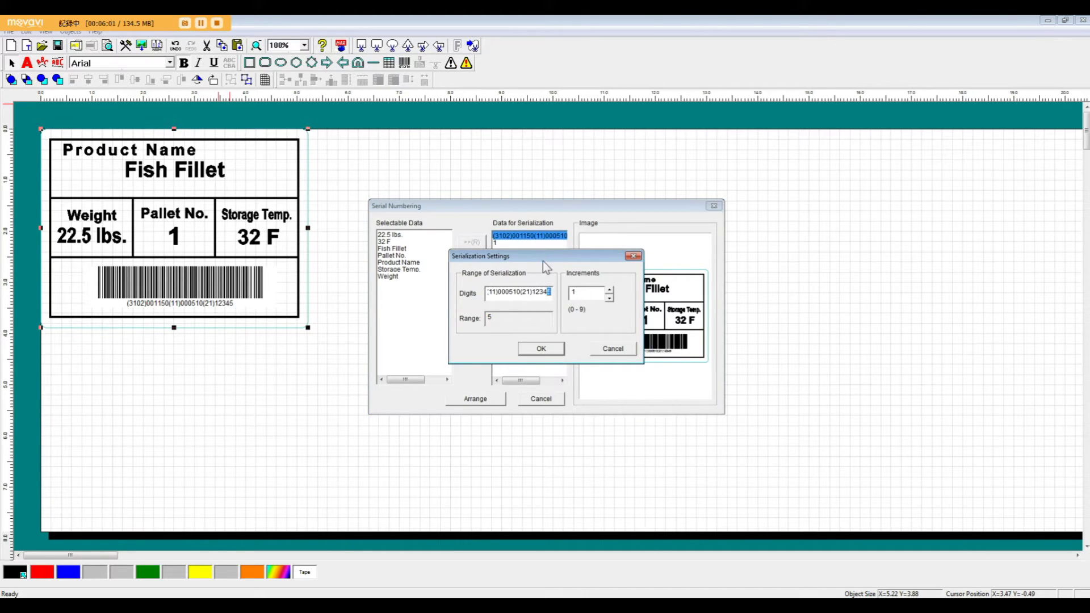
left_click_drag(543, 258, 635, 263)
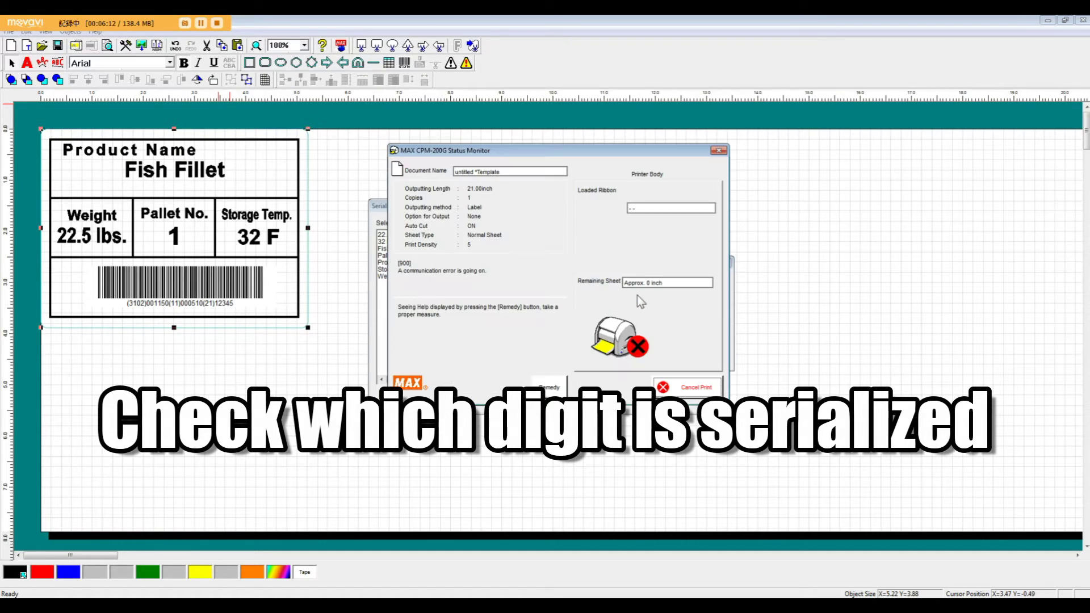
left_click(701, 389)
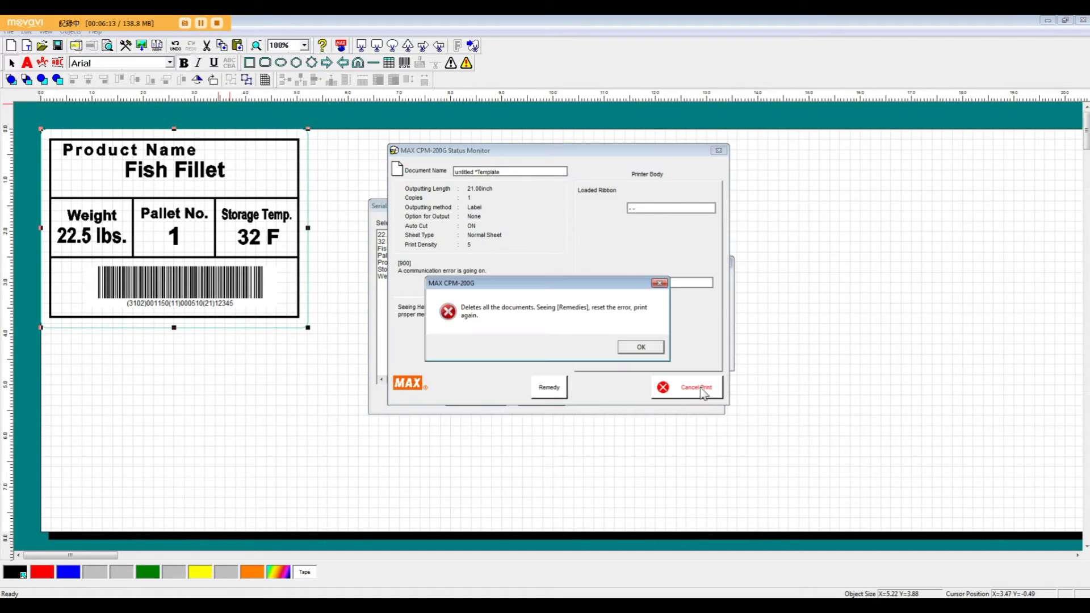
left_click(656, 351)
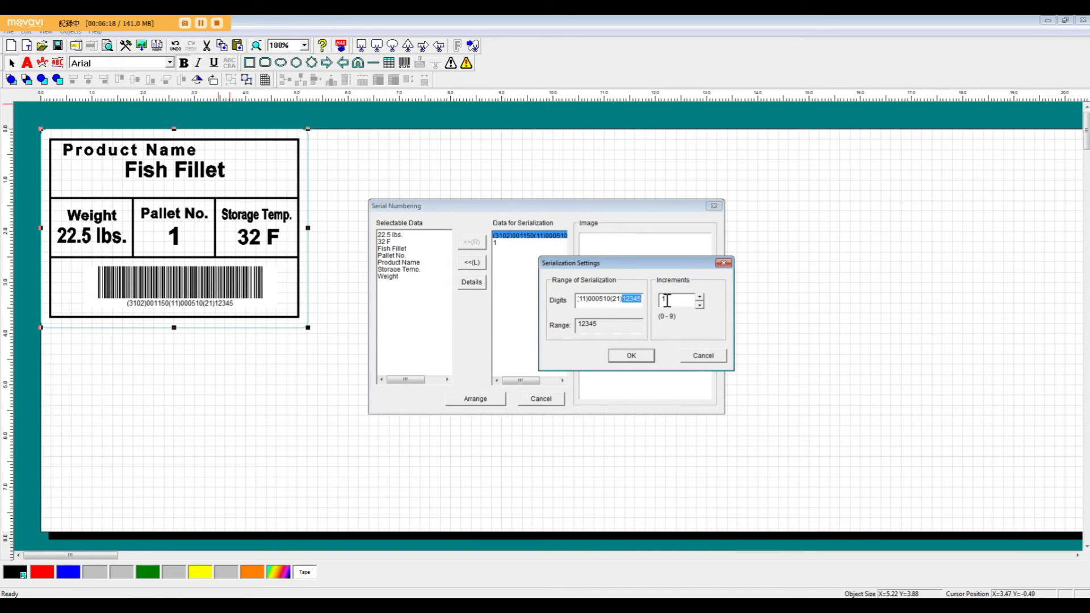
left_click(629, 356)
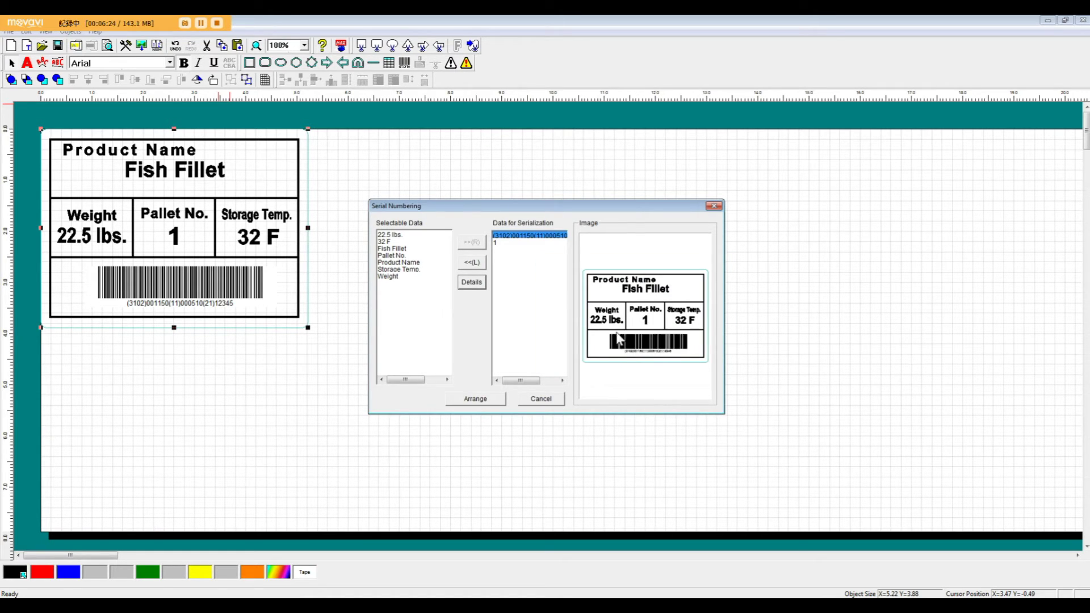
- Arrange the serialized labels with a total sequence length of 4, 2 copies, and 0.02 inch vertical and horizontal spacing
left_click(470, 402)
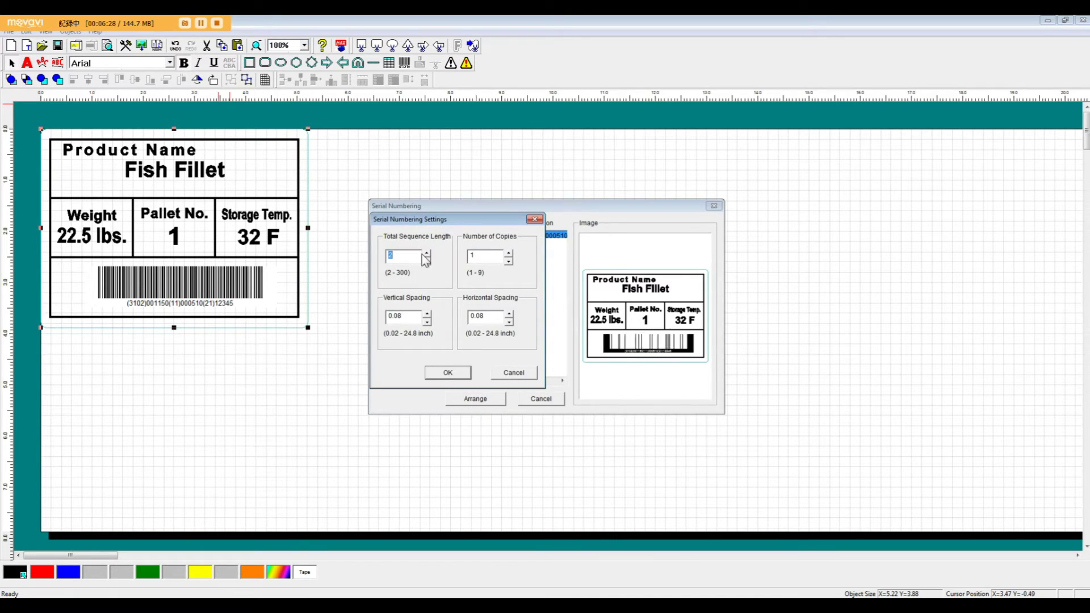
left_click(426, 253)
left_click(426, 253)
left_click(508, 253)
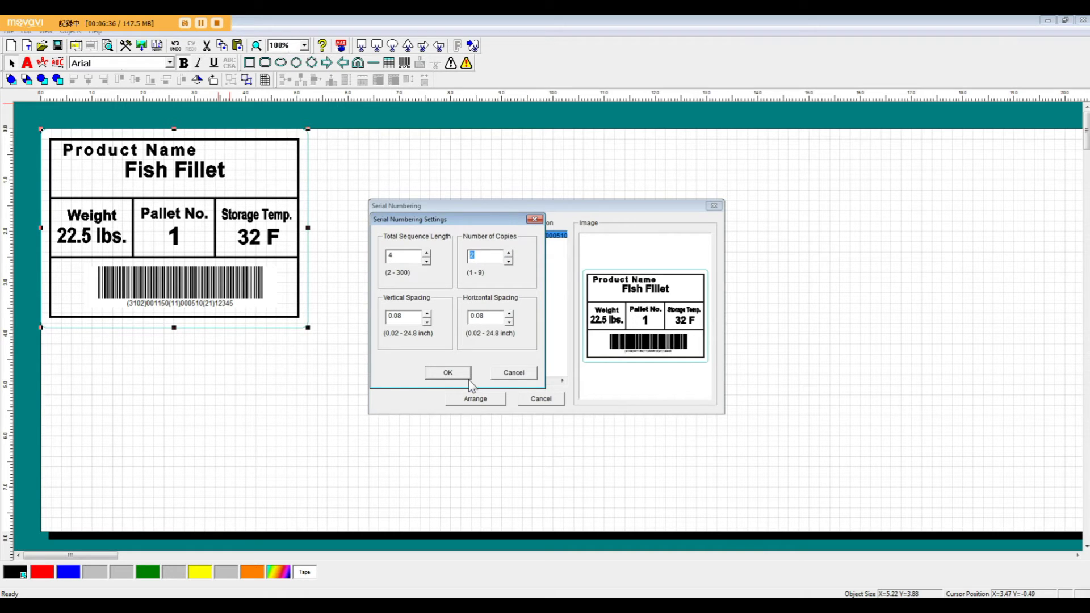
left_click(427, 322)
left_click(426, 322)
left_click(427, 321)
left_click(426, 321)
left_click(426, 322)
left_click(509, 322)
left_click(448, 372)
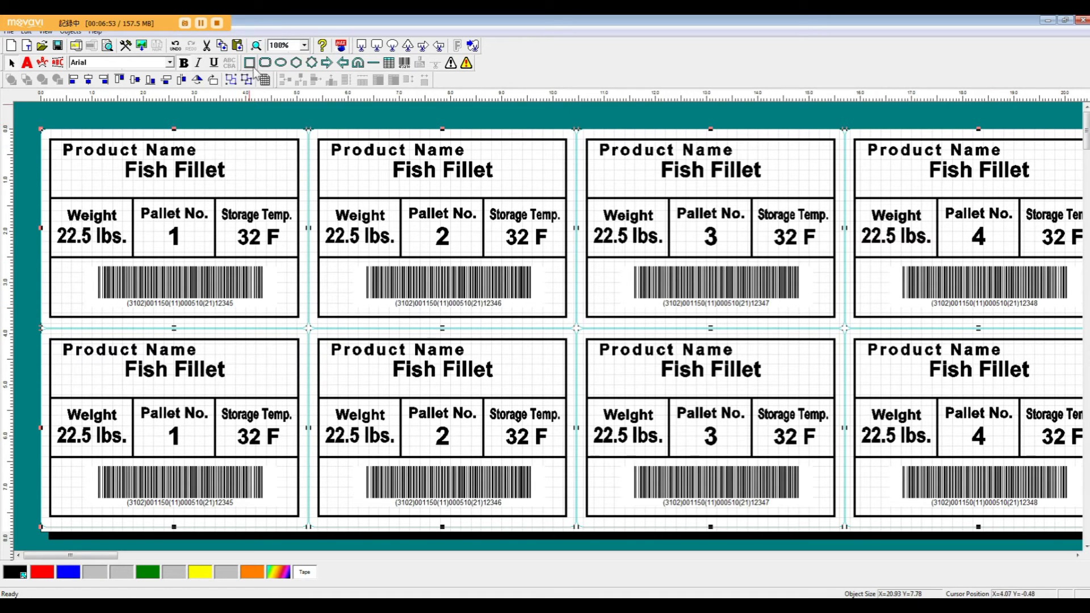
- Zoom in to 200% on the first label's barcode to examine the serialized numbers
left_click(256, 46)
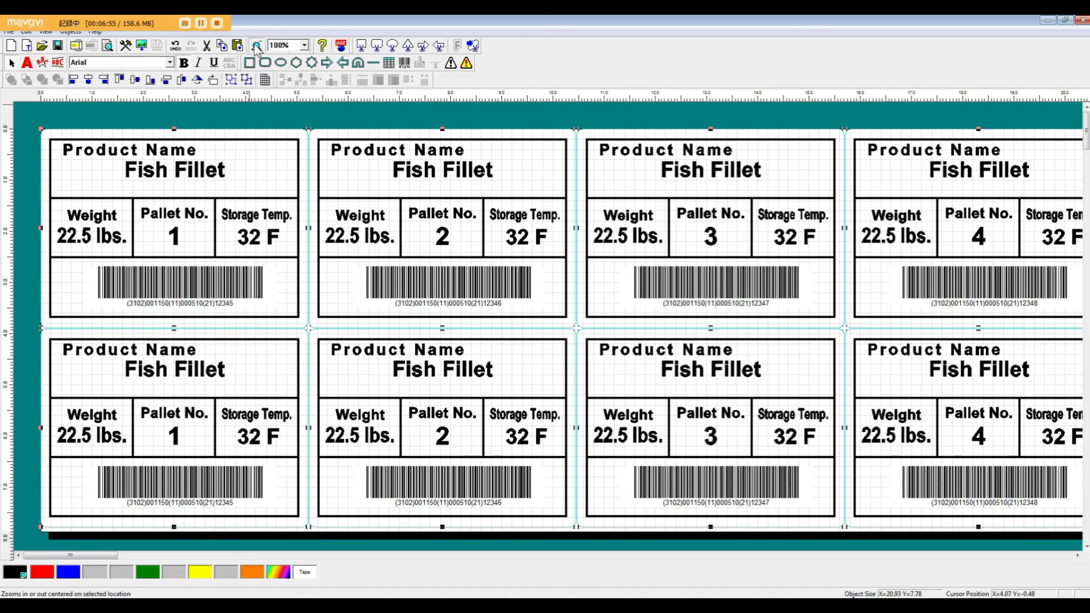
left_click(226, 302)
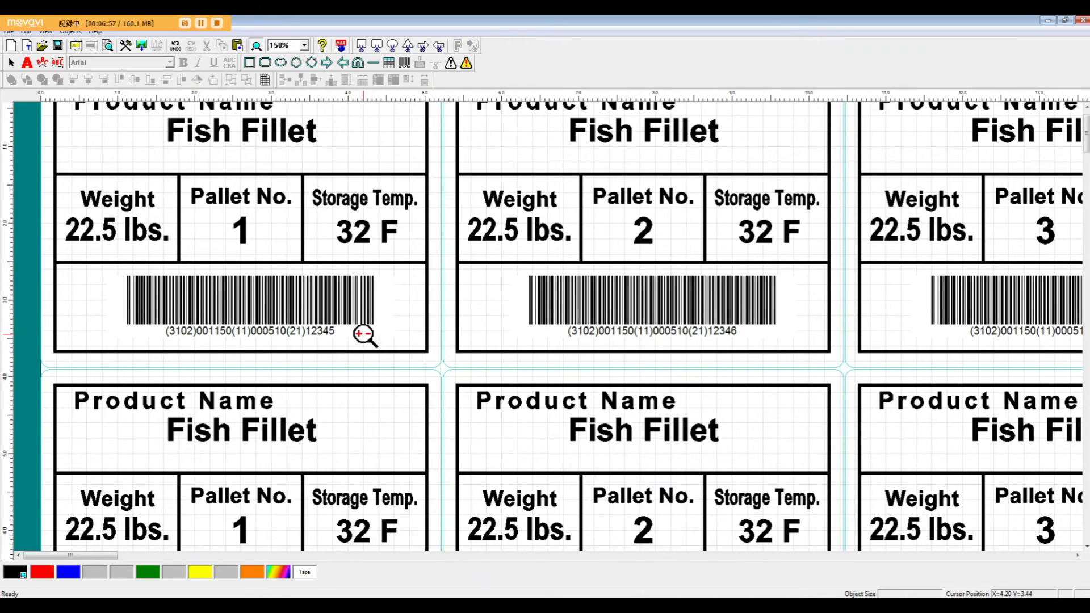
left_click(365, 339)
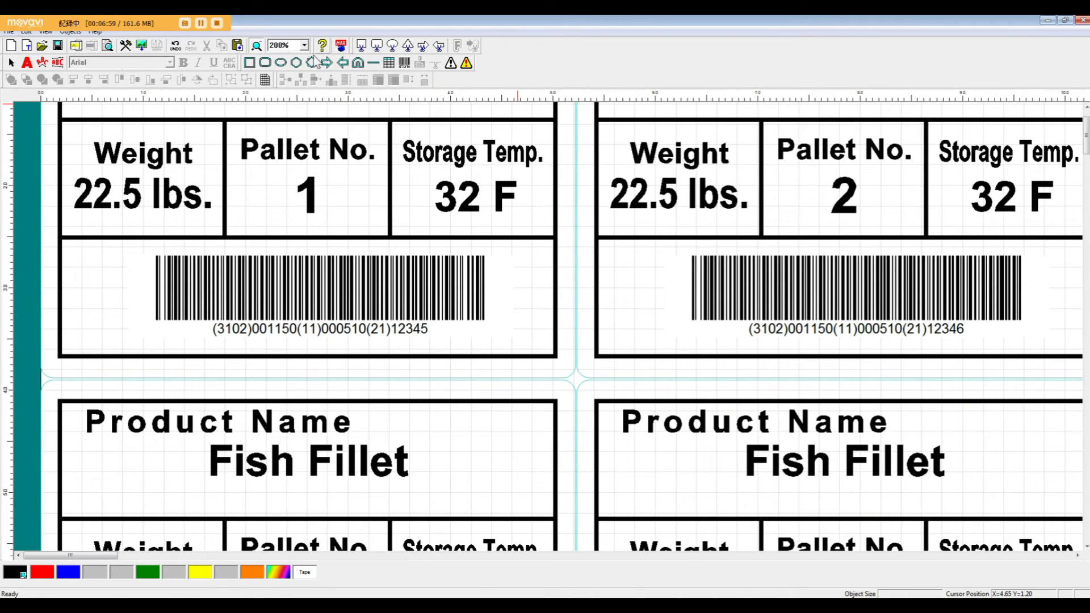